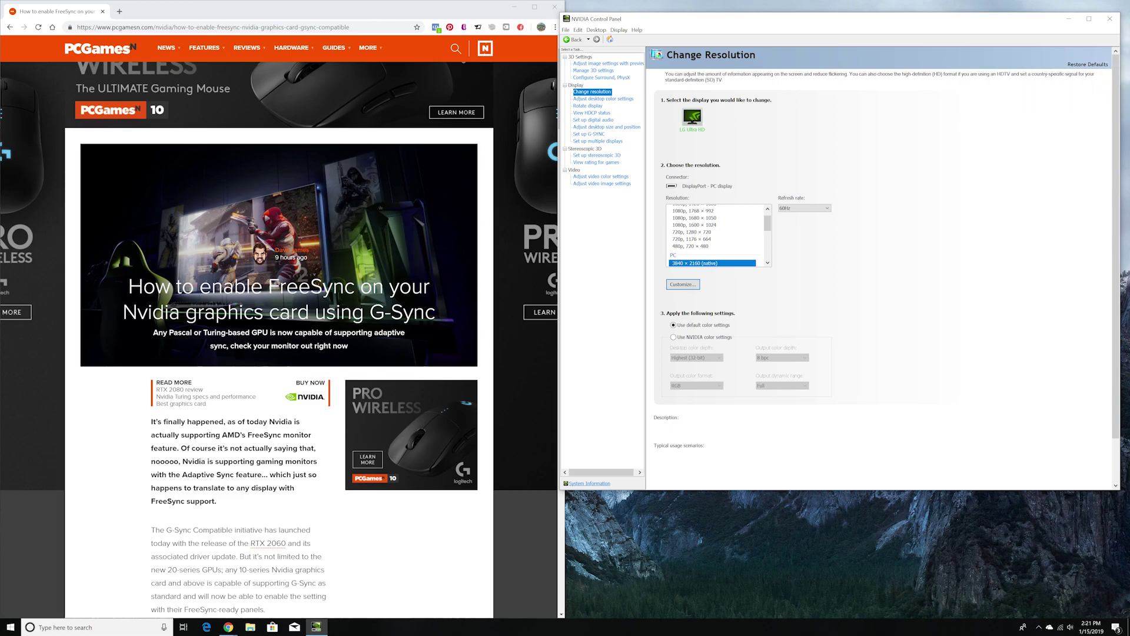
Switch to the browser and read the introduction of the PCGamesN article on enabling FreeSync with Nvidia graphics cards.
key(alt+Tab)
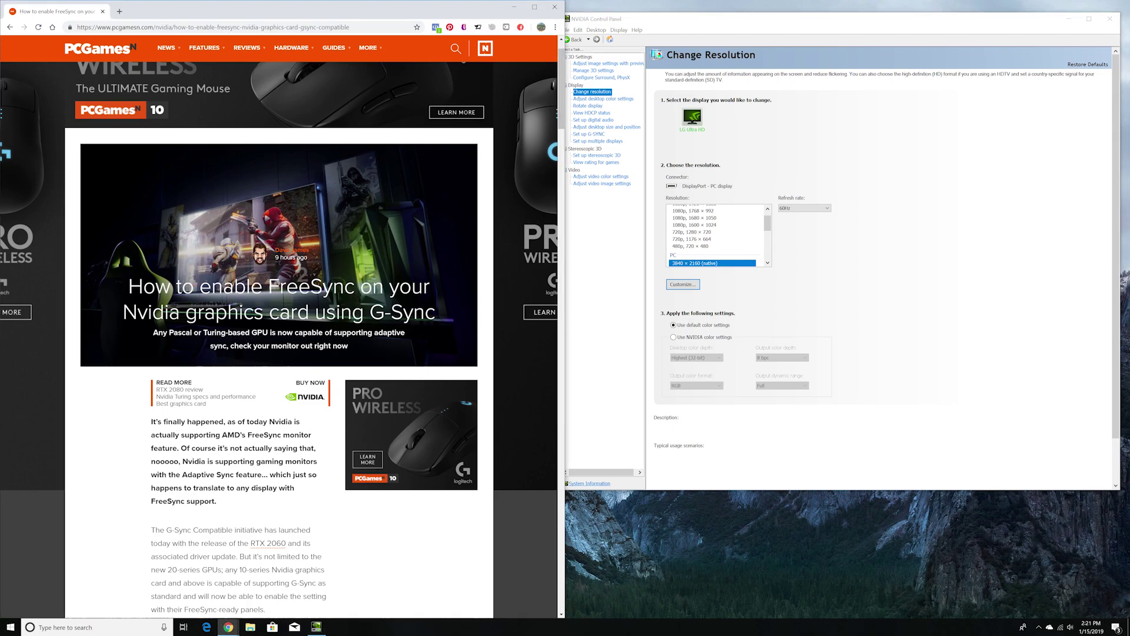
scroll(278, 339, down, 2)
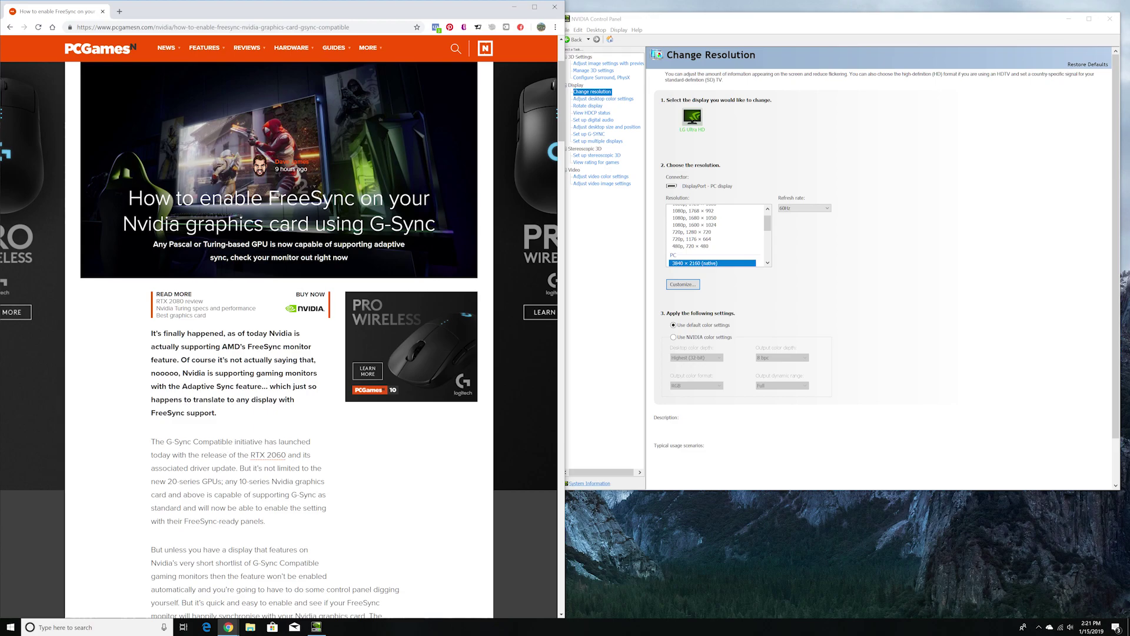
drag(233, 441, 192, 441)
click(191, 441)
scroll(209, 451, down, 1)
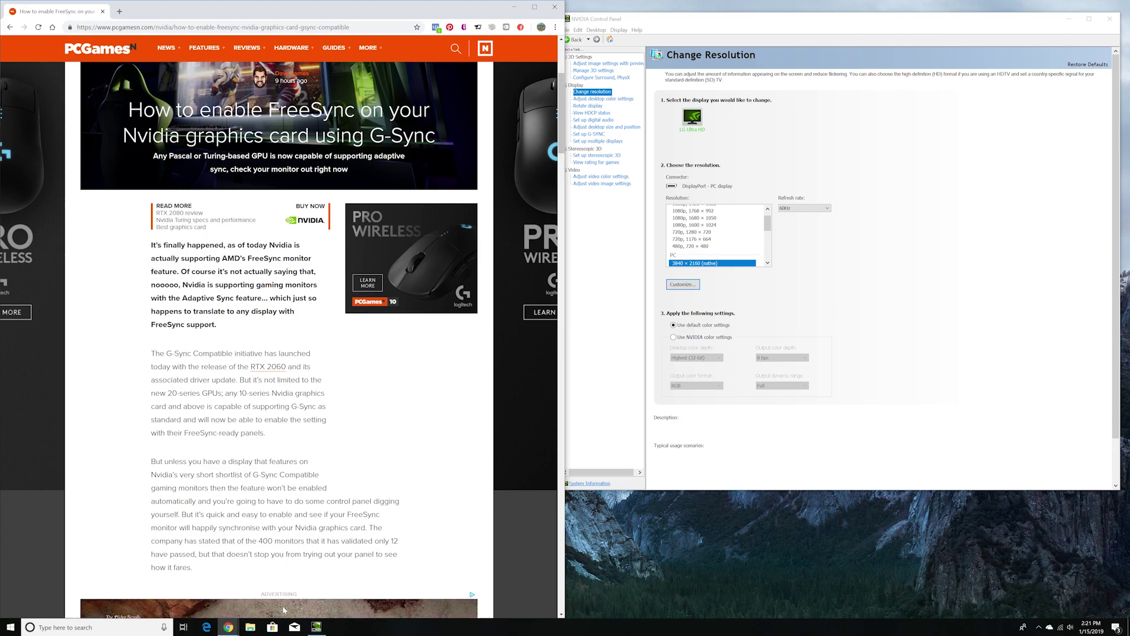
Switch to the NVIDIA Driver Downloads window, search for a GeForce 10 Series driver, and minimize the window.
mouse_move(228, 626)
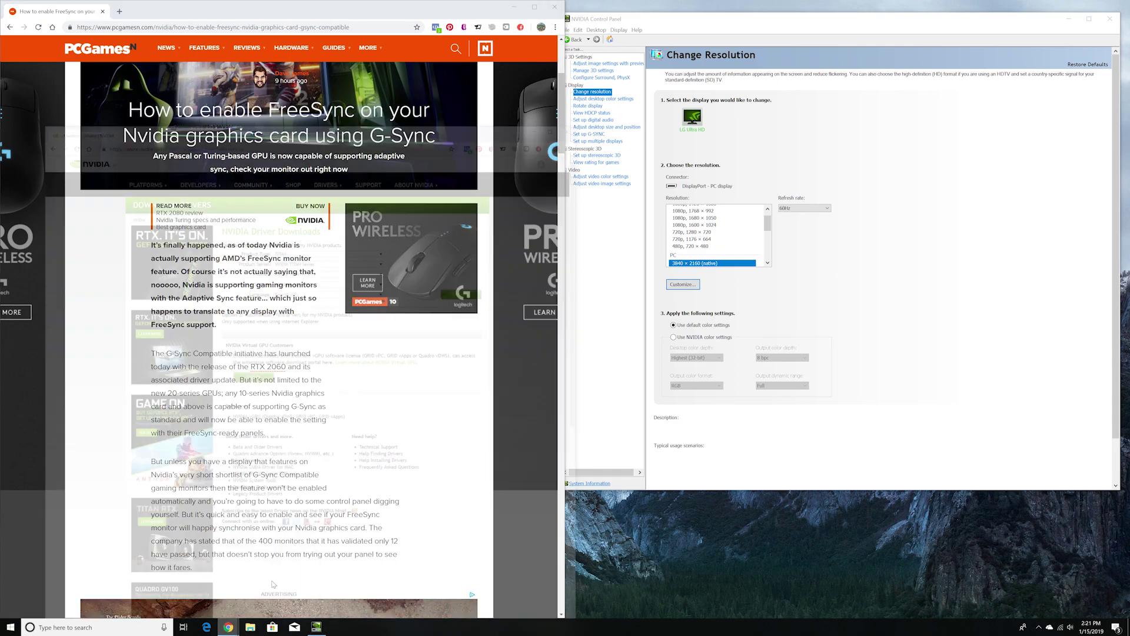
click(274, 585)
click(334, 159)
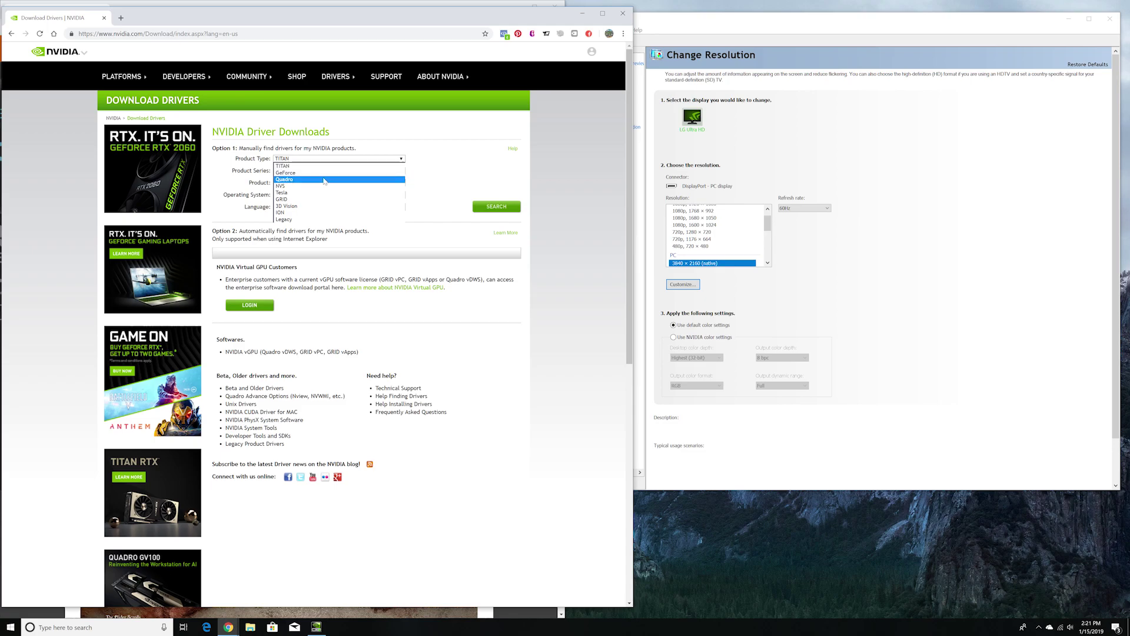
click(325, 172)
click(329, 170)
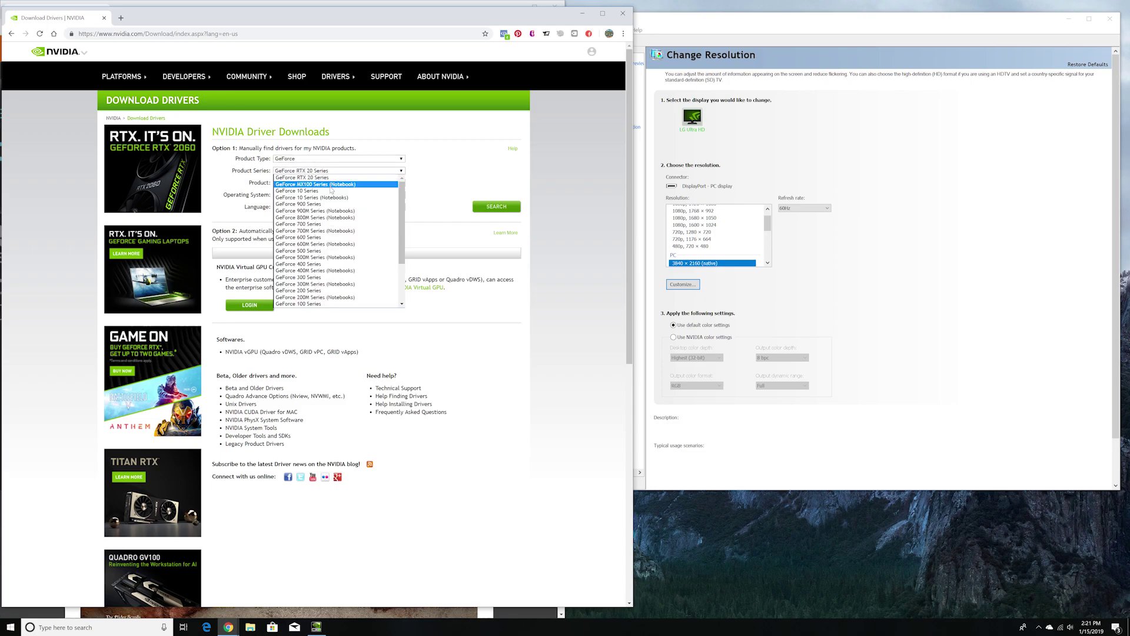
click(332, 191)
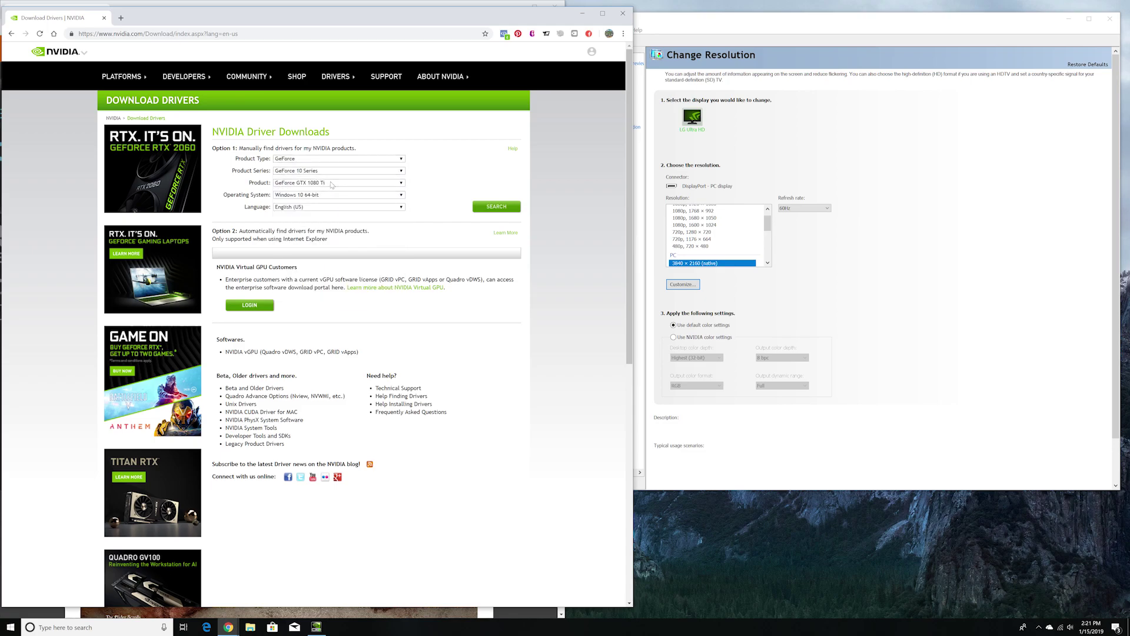
click(332, 184)
click(325, 212)
click(511, 211)
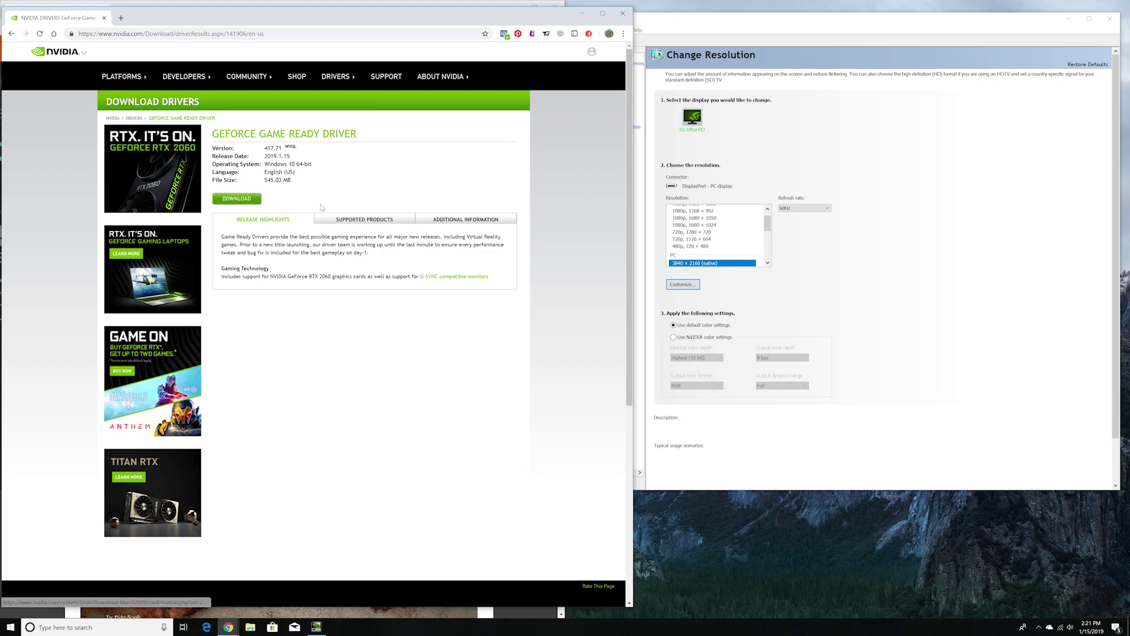
click(583, 21)
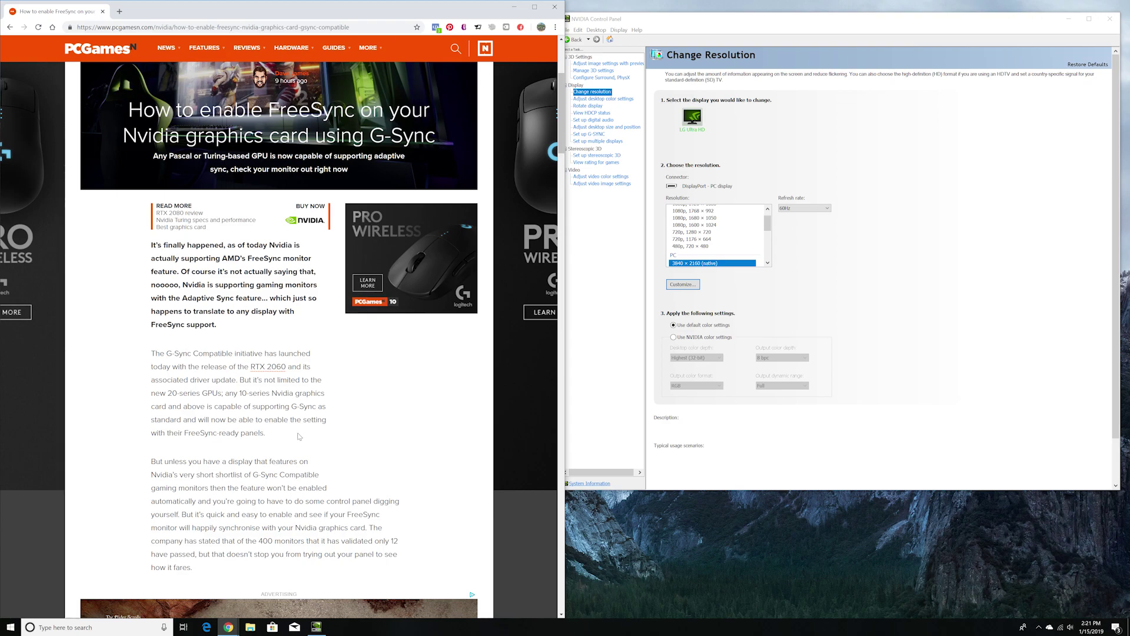
Examine the article's paragraph on how many monitors were validated and trying the feature on a FreeSync monitor.
scroll(299, 436, down, 3)
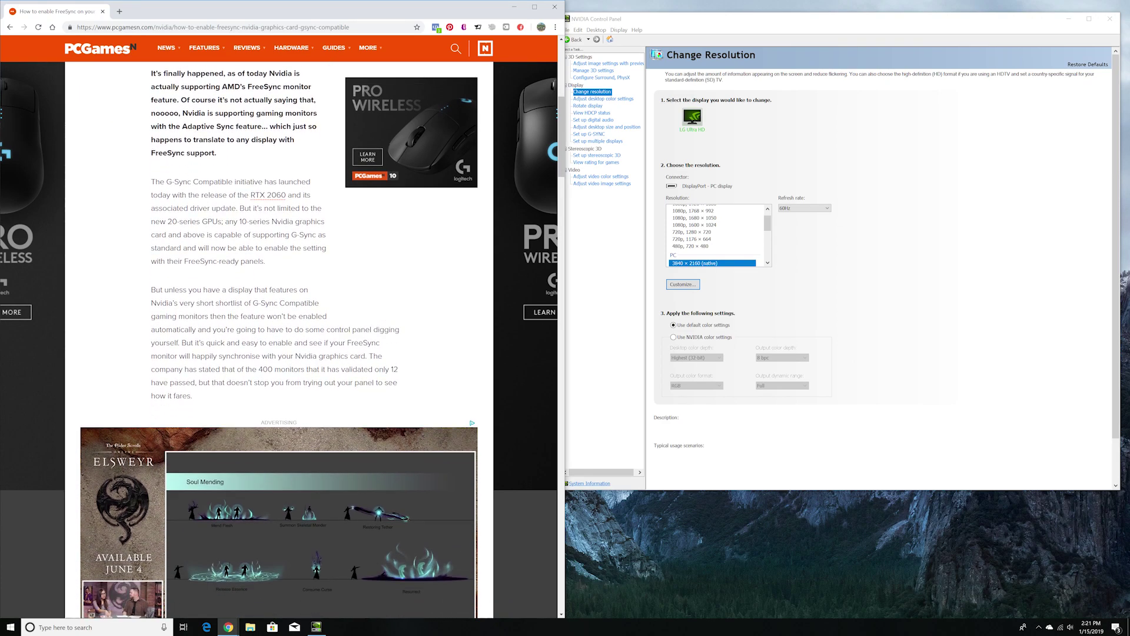
drag(259, 364, 393, 365)
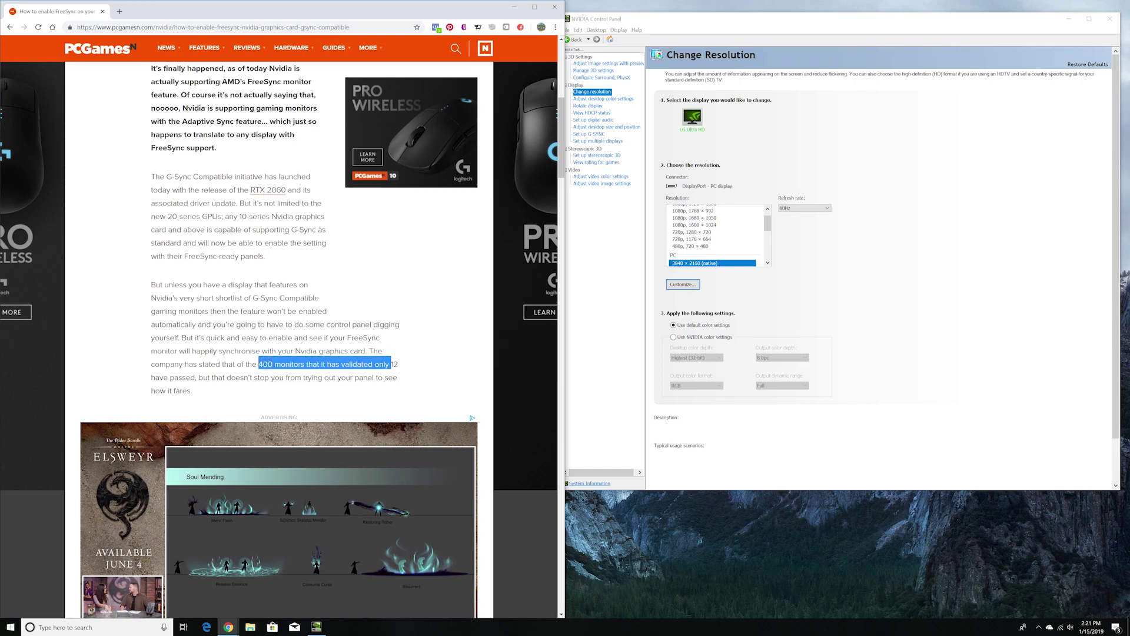
click(410, 375)
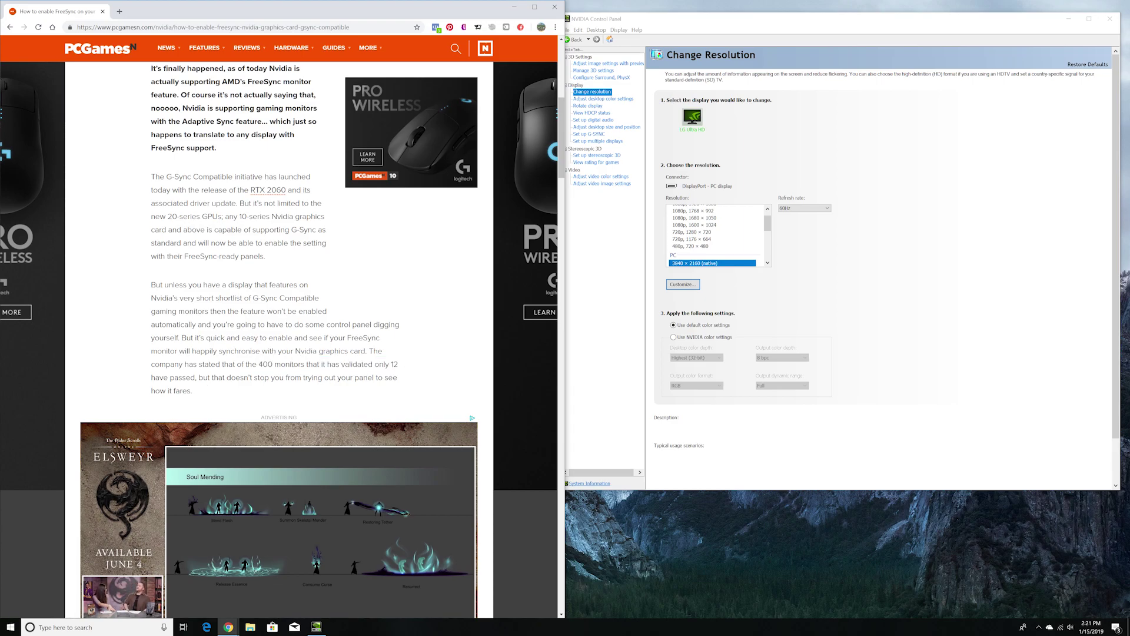
drag(164, 378, 249, 377)
drag(344, 337, 380, 337)
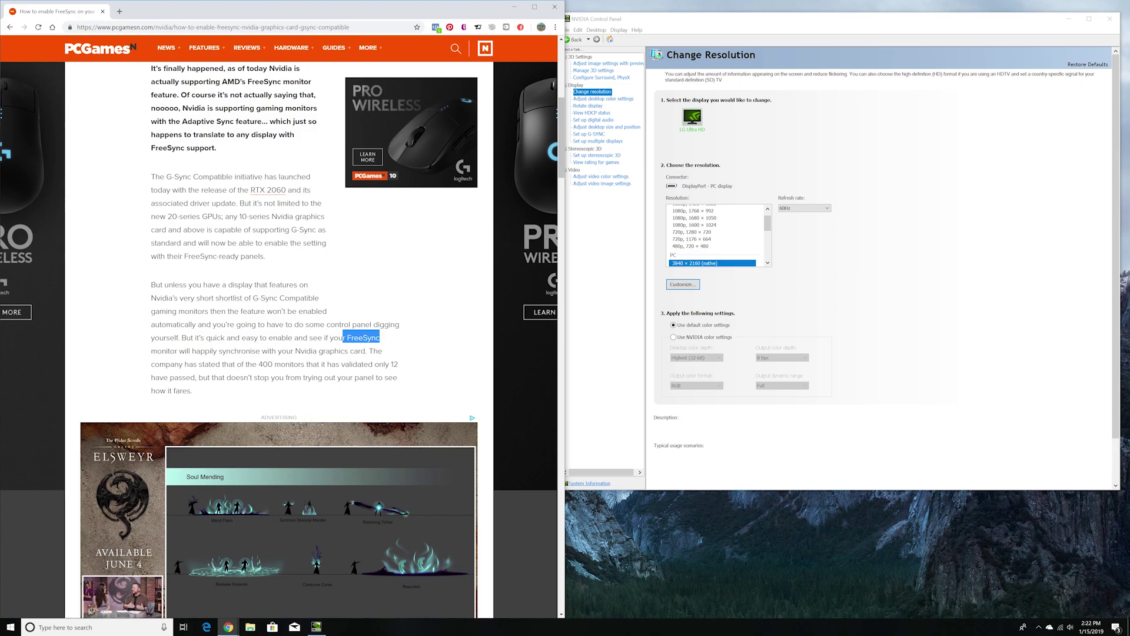
scroll(312, 340, down, 1)
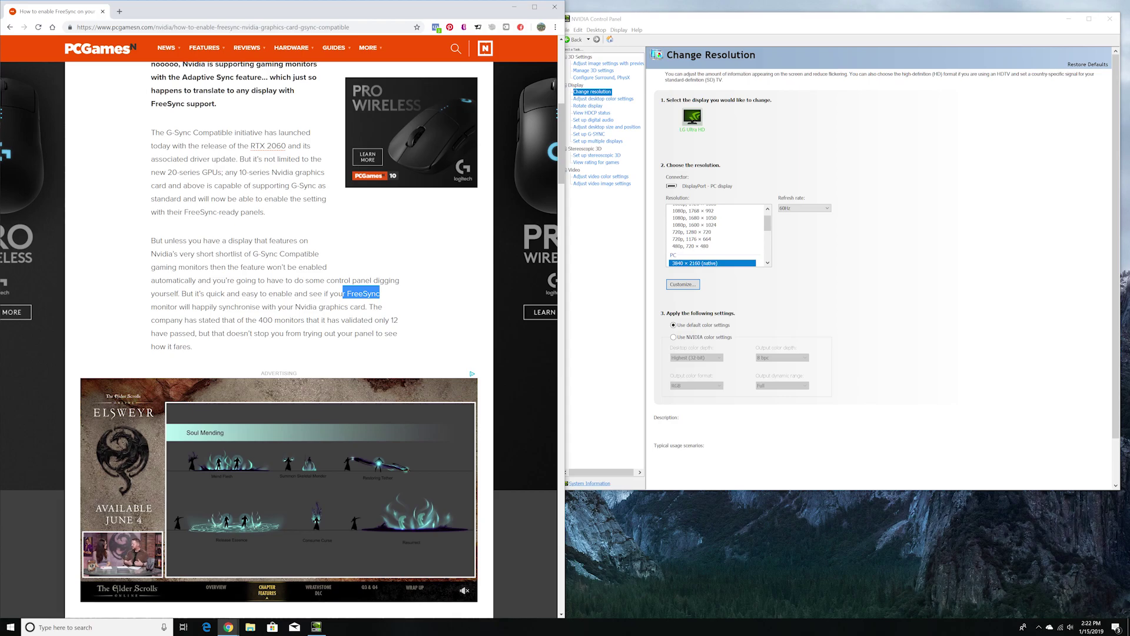
Find the article's G-Sync Compatible setup instructions and read the DisplayPort connection requirement.
scroll(320, 332, down, 15)
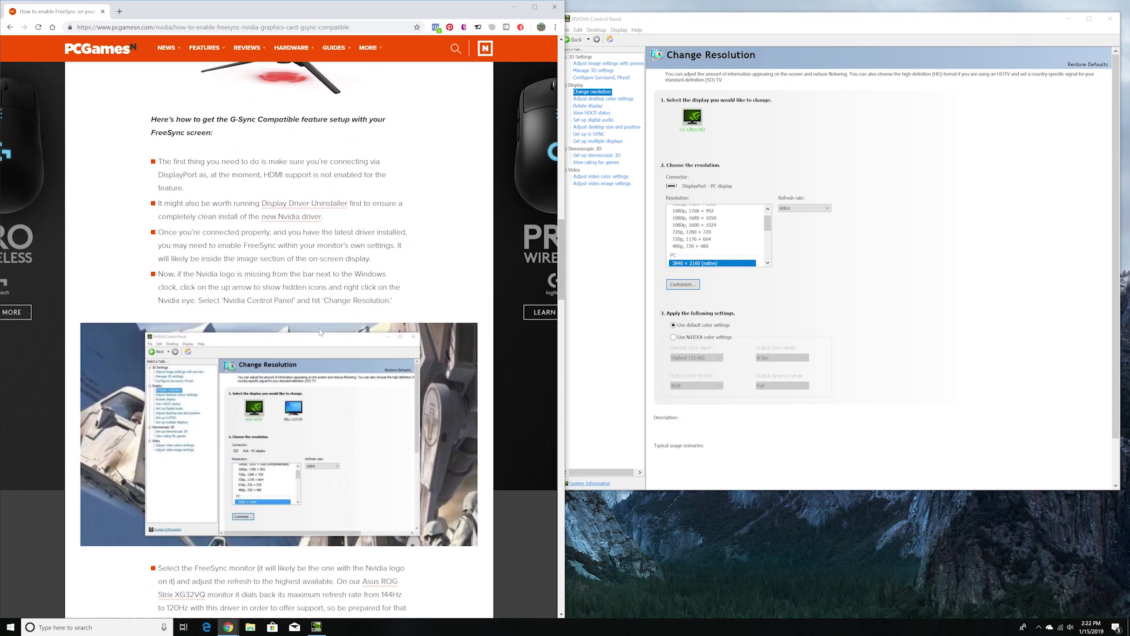
scroll(320, 332, up, 2)
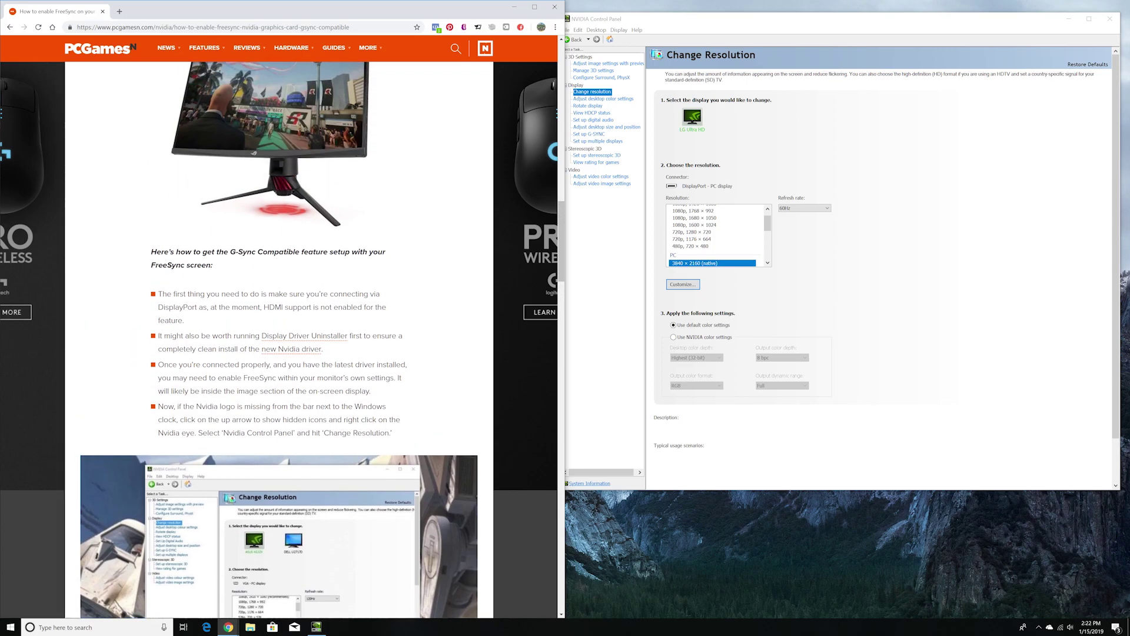
drag(152, 252, 228, 266)
click(232, 270)
scroll(226, 263, up, 1)
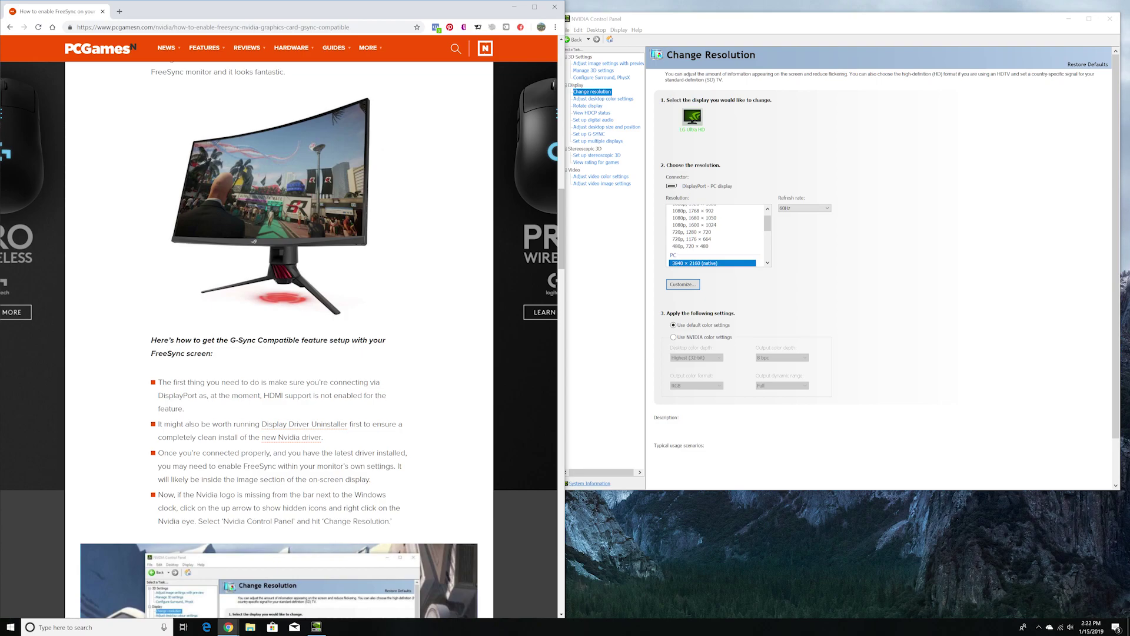
drag(158, 384, 196, 414)
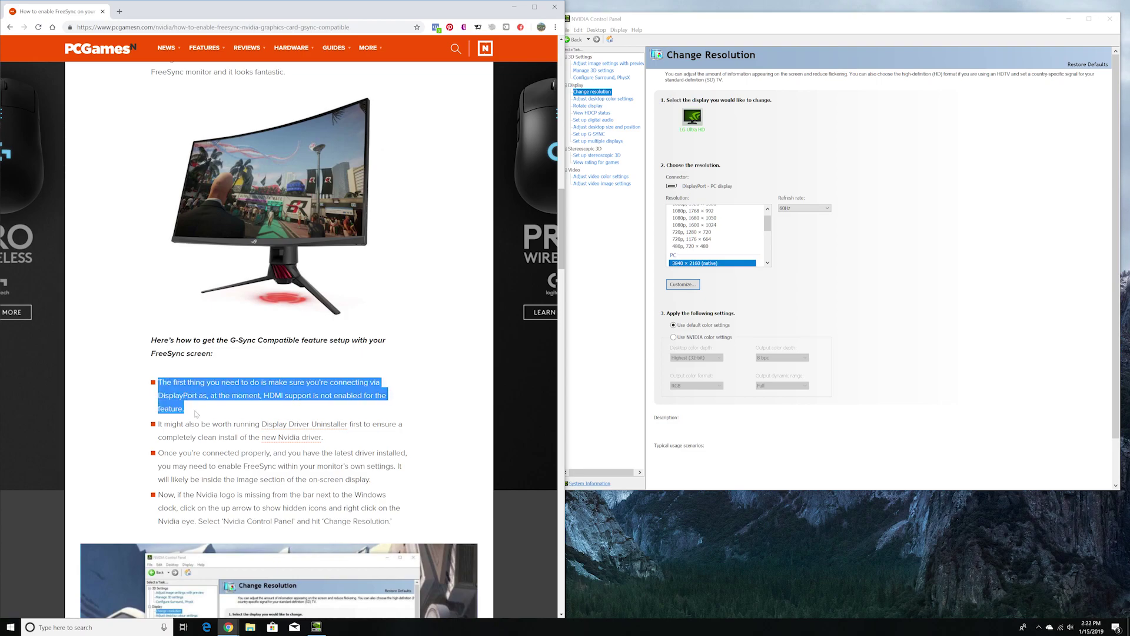
click(196, 412)
drag(151, 353, 225, 358)
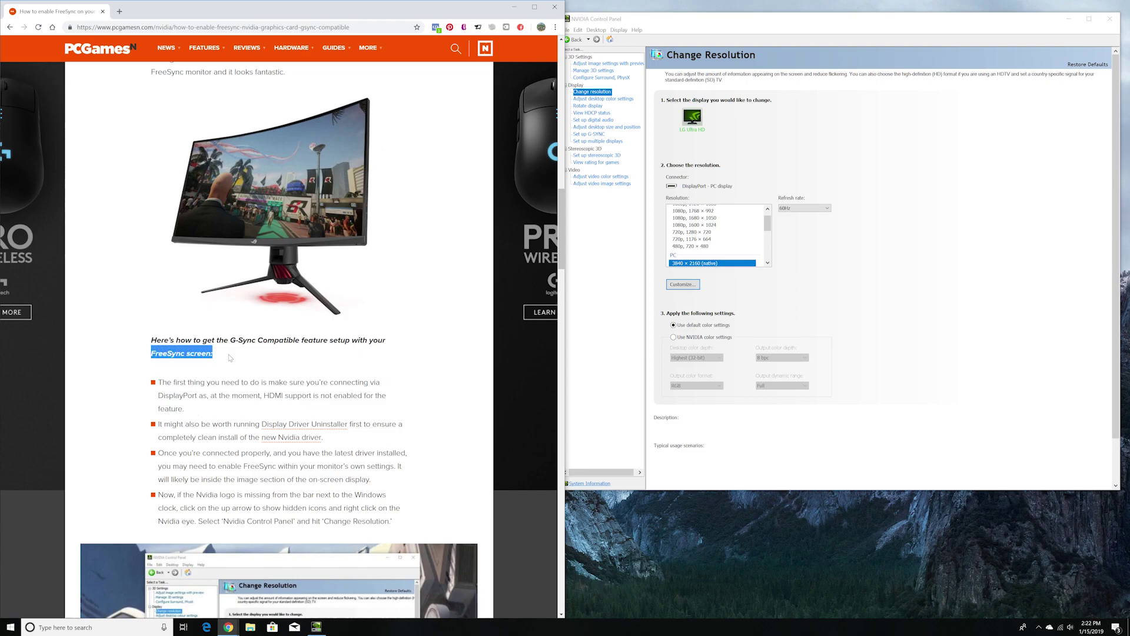
click(225, 360)
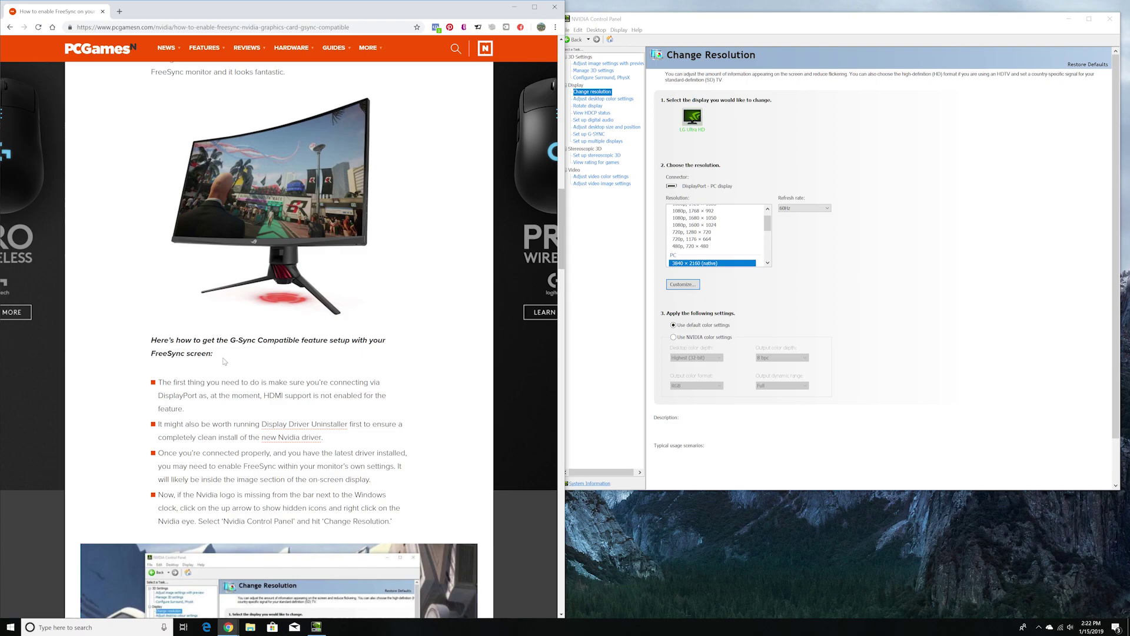
Read the article's instructions on HDMI support, clean driver installation, and enabling FreeSync in the monitor's own settings.
drag(158, 395, 333, 395)
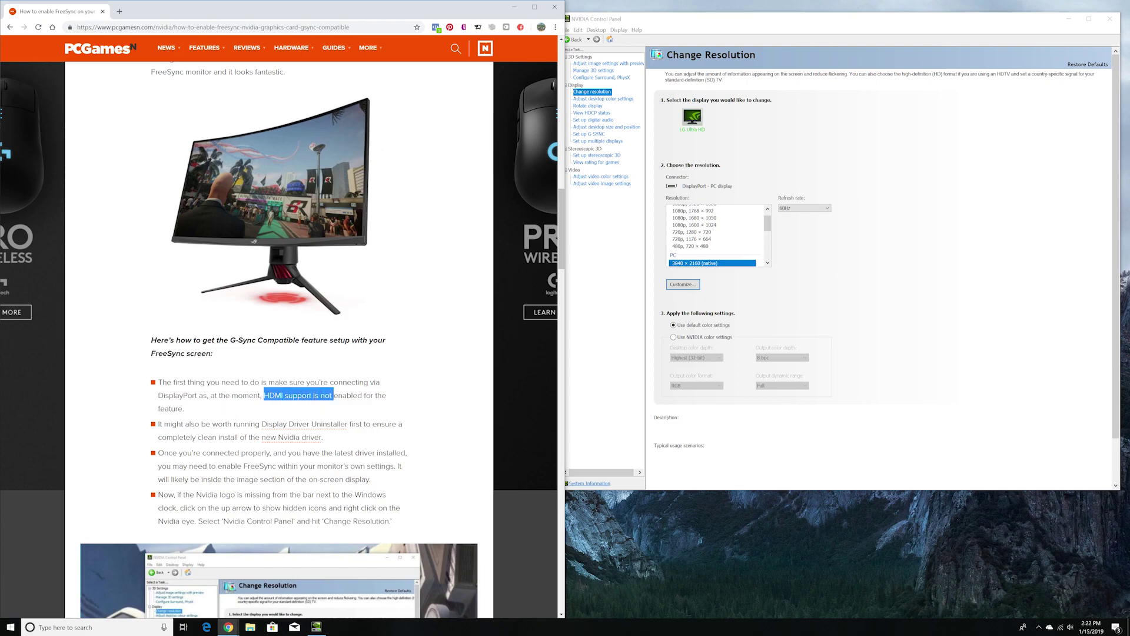
scroll(279, 340, down, 1)
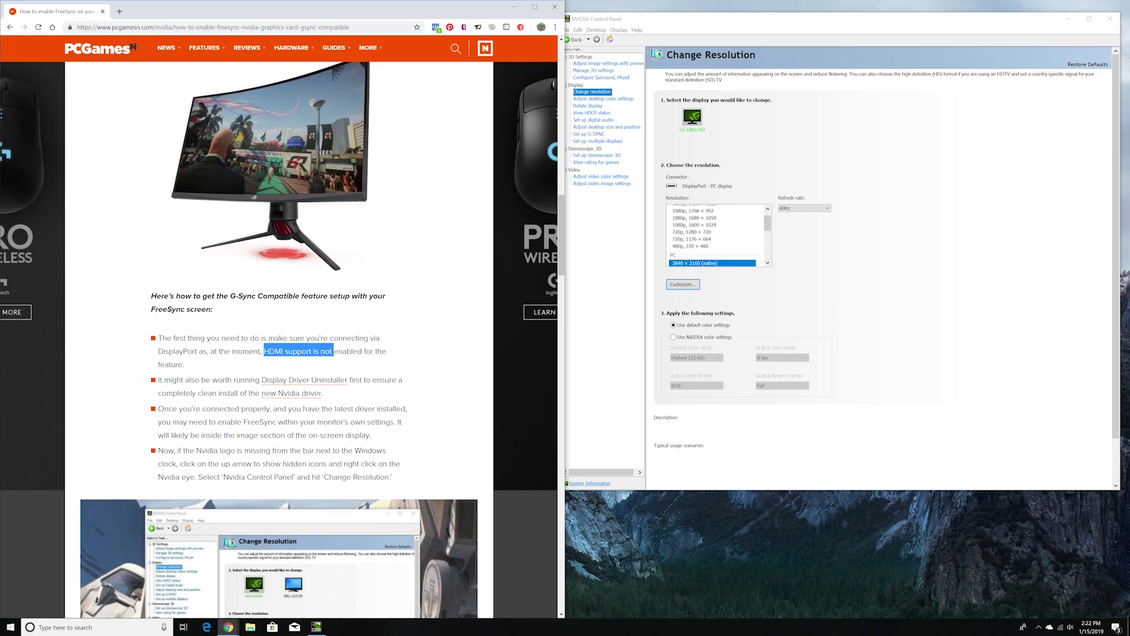
drag(197, 351, 351, 380)
click(375, 398)
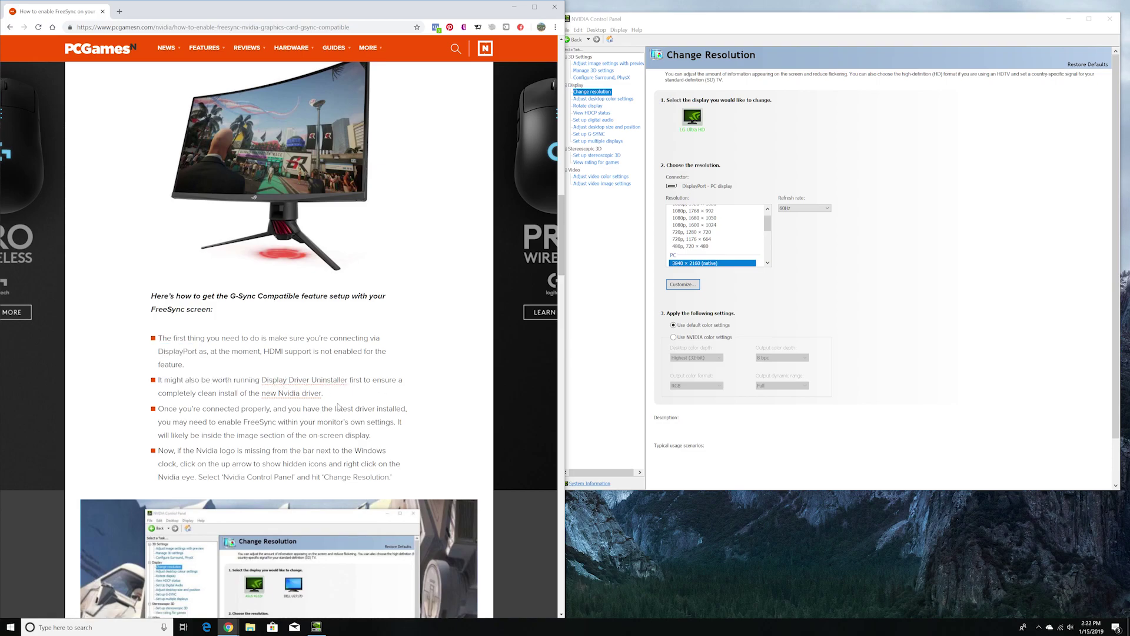
scroll(279, 339, down, 1)
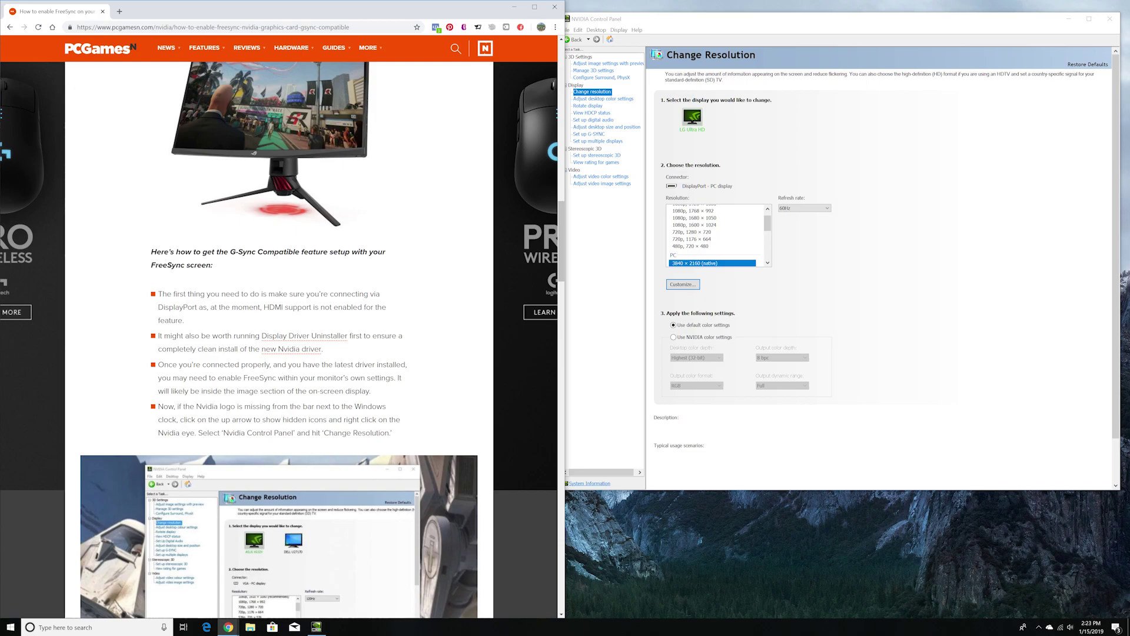
scroll(355, 345, down, 1)
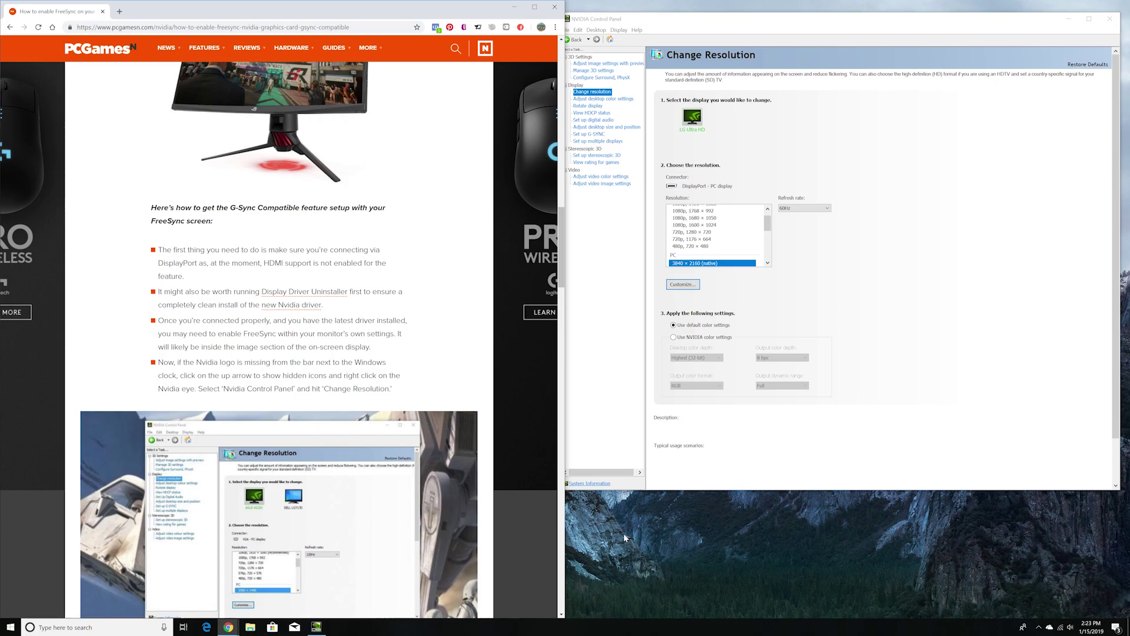
Search Windows for the OnScreen Control app and launch it.
key(super)
text(one)
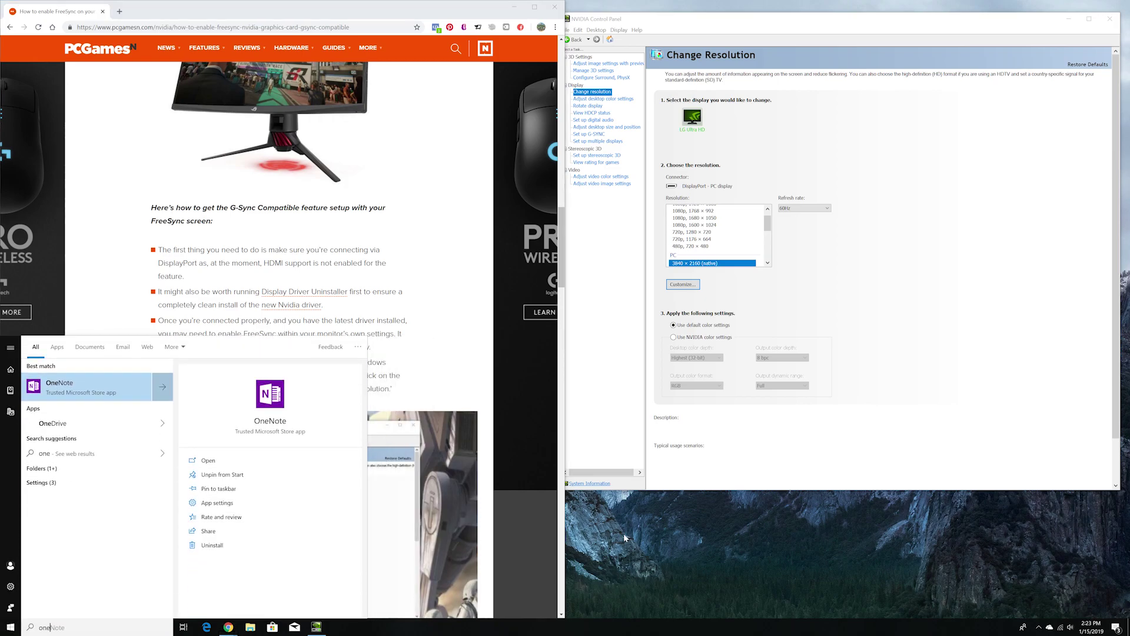
key(BackSpace)
text(sc)
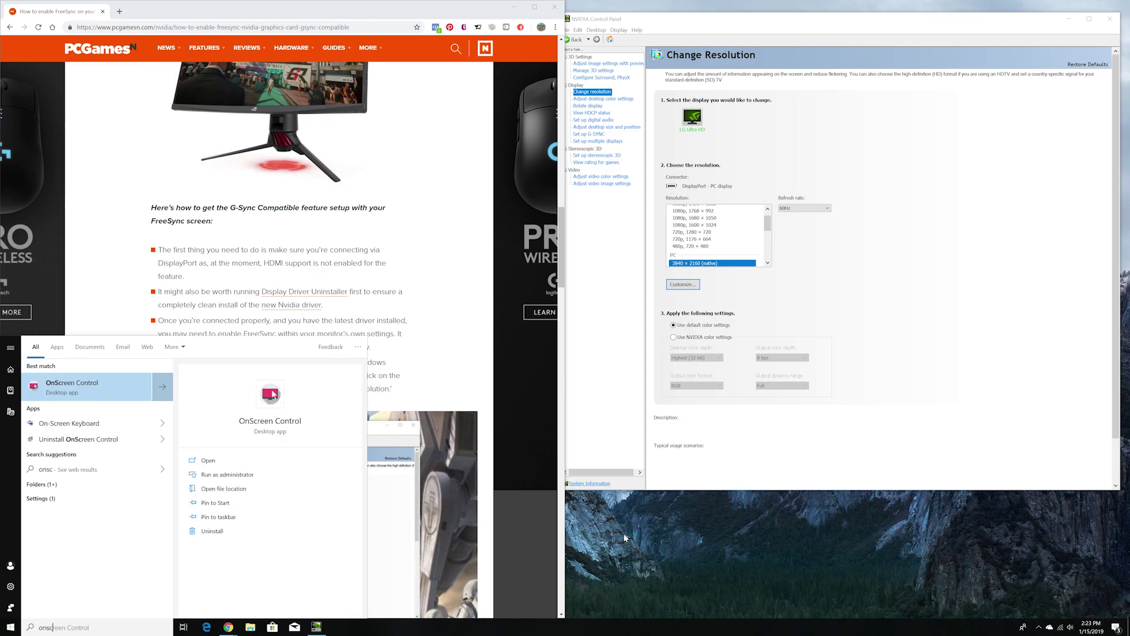
key(Return)
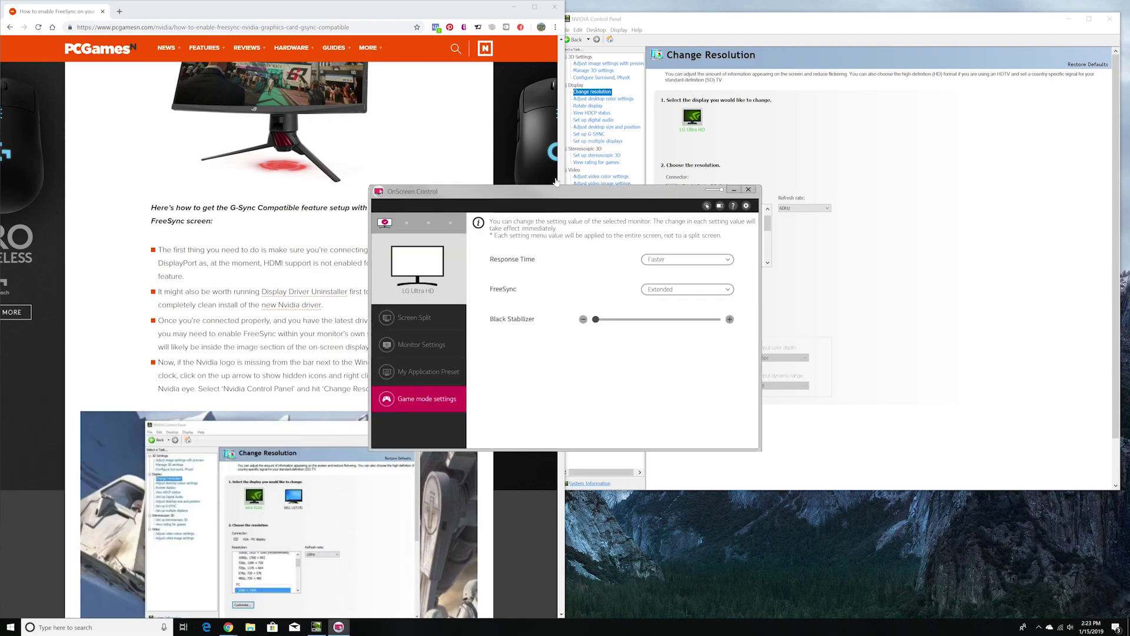
Set FreeSync to Basic in the LG Ultra HD monitor's game mode settings.
click(414, 318)
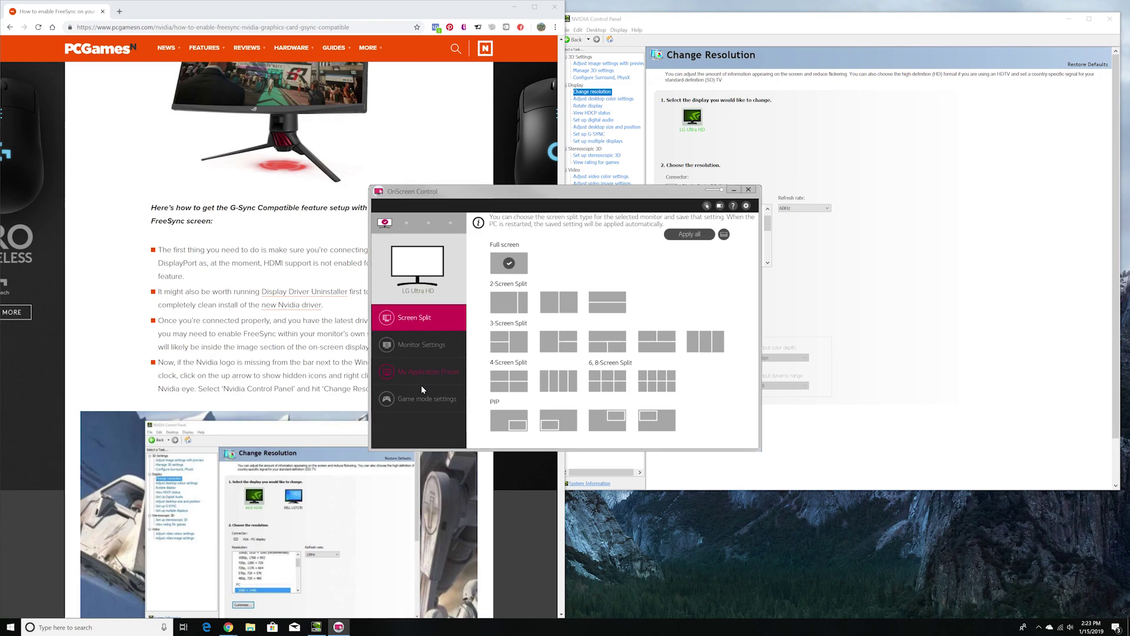
click(422, 400)
click(672, 289)
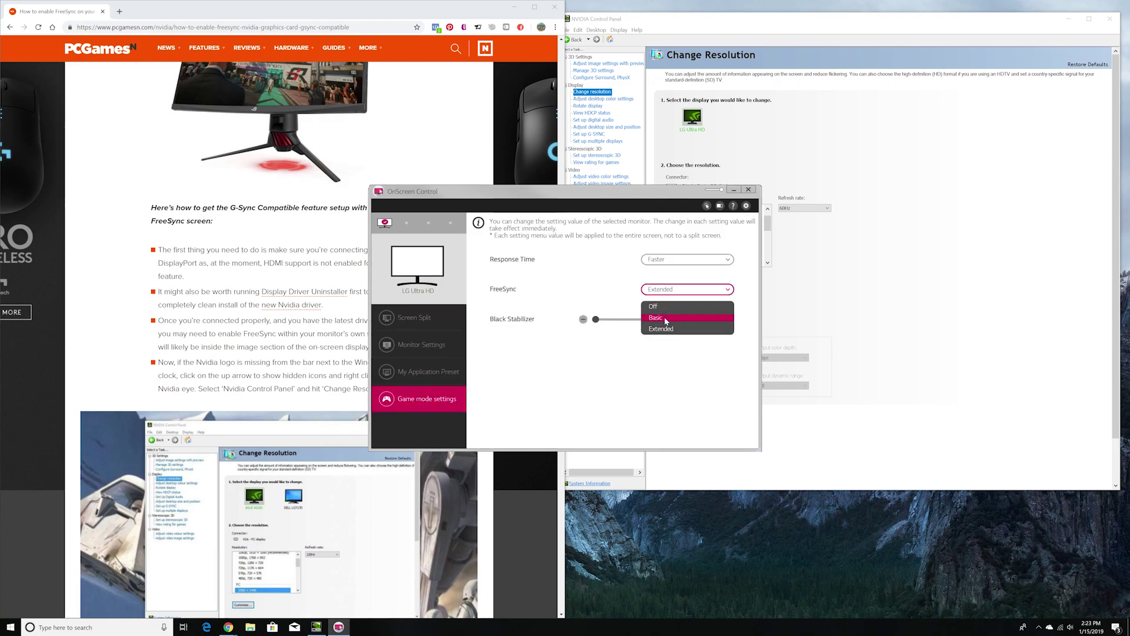
click(666, 318)
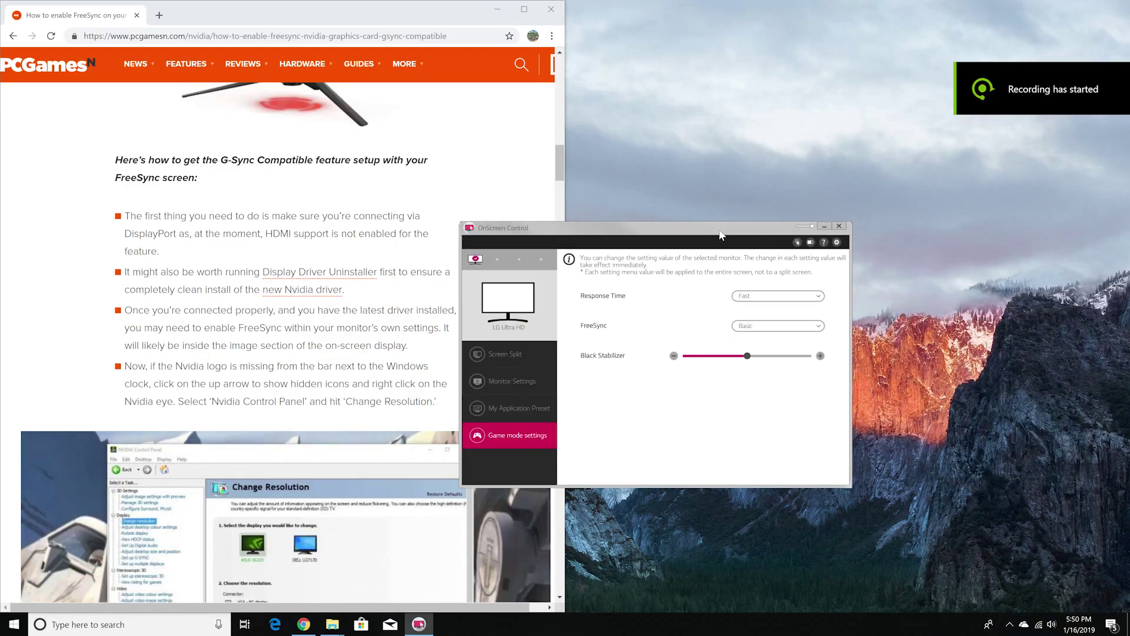
Move the OnScreen Control window higher on the desktop and review the available FreeSync options without changing the selection.
drag(720, 234, 693, 149)
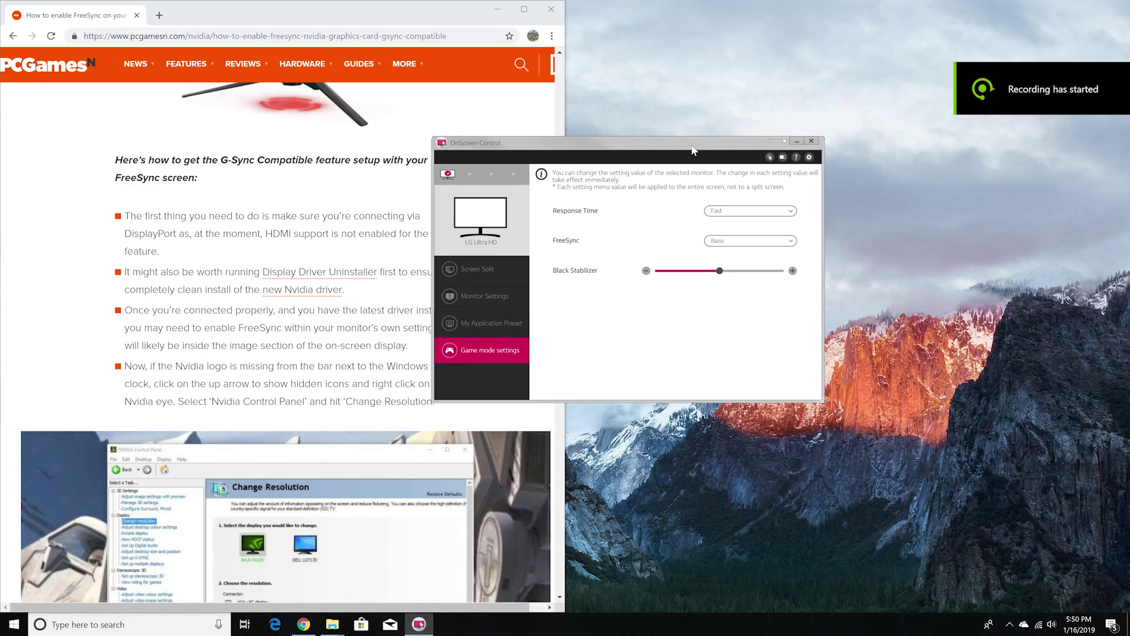
click(735, 244)
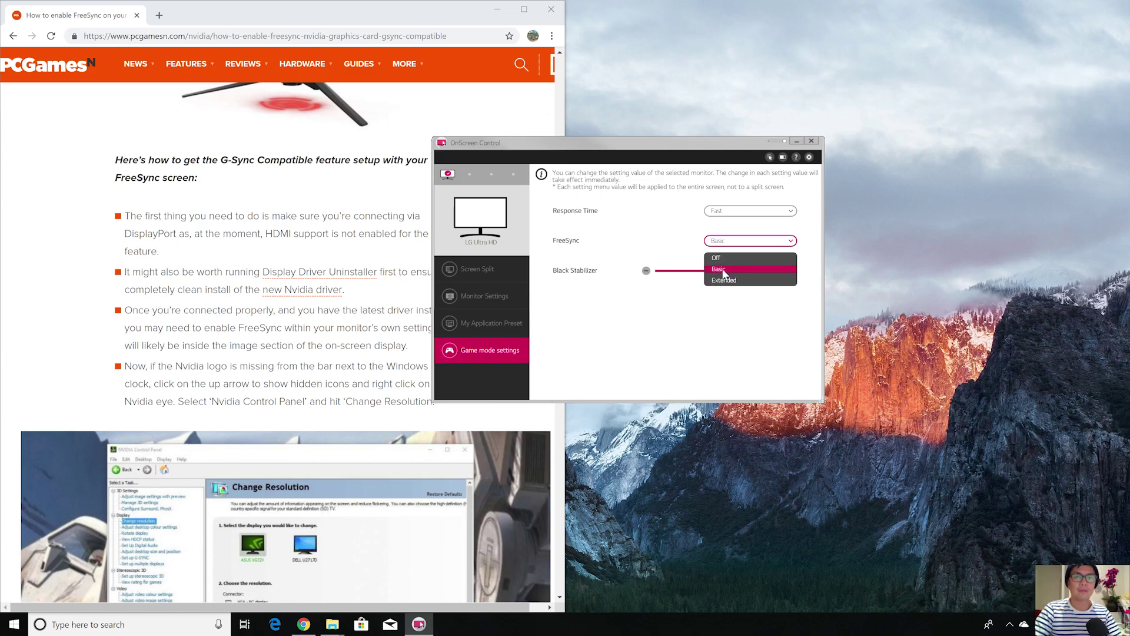
click(667, 309)
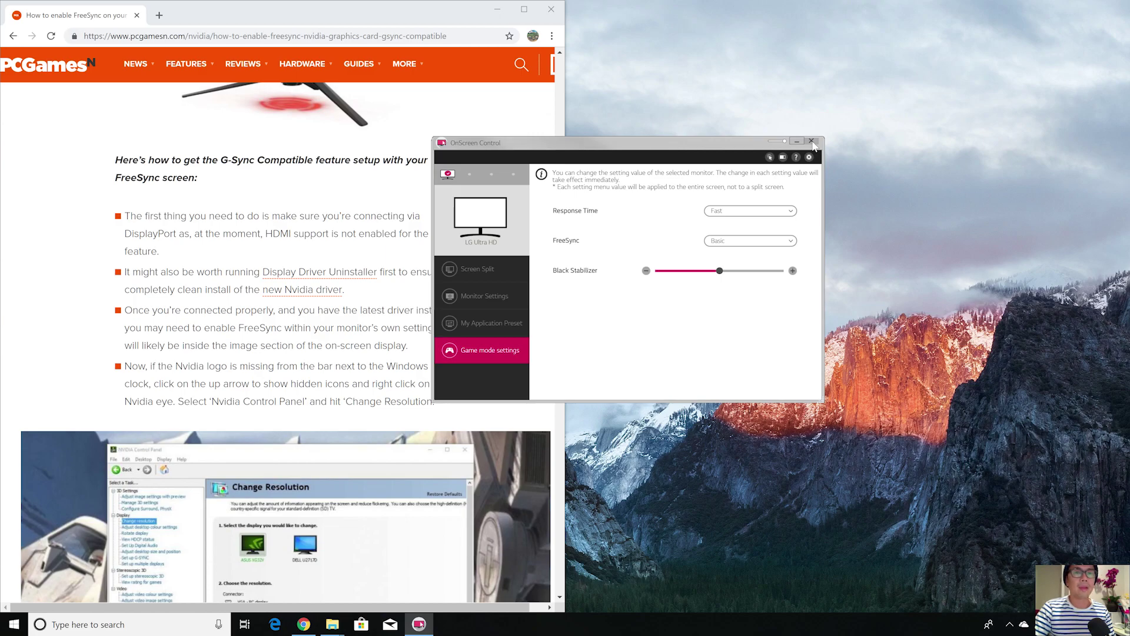
Minimize the OnScreen Control window and open NVIDIA Control Panel from the hidden tray icons.
click(1011, 624)
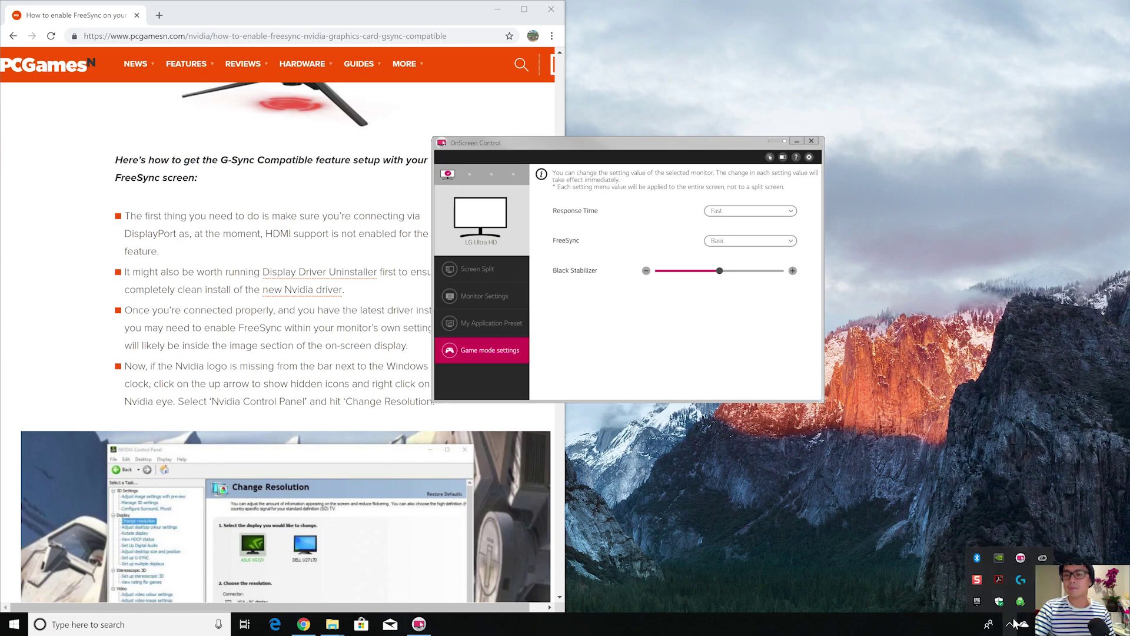
right_click(1000, 557)
click(1009, 565)
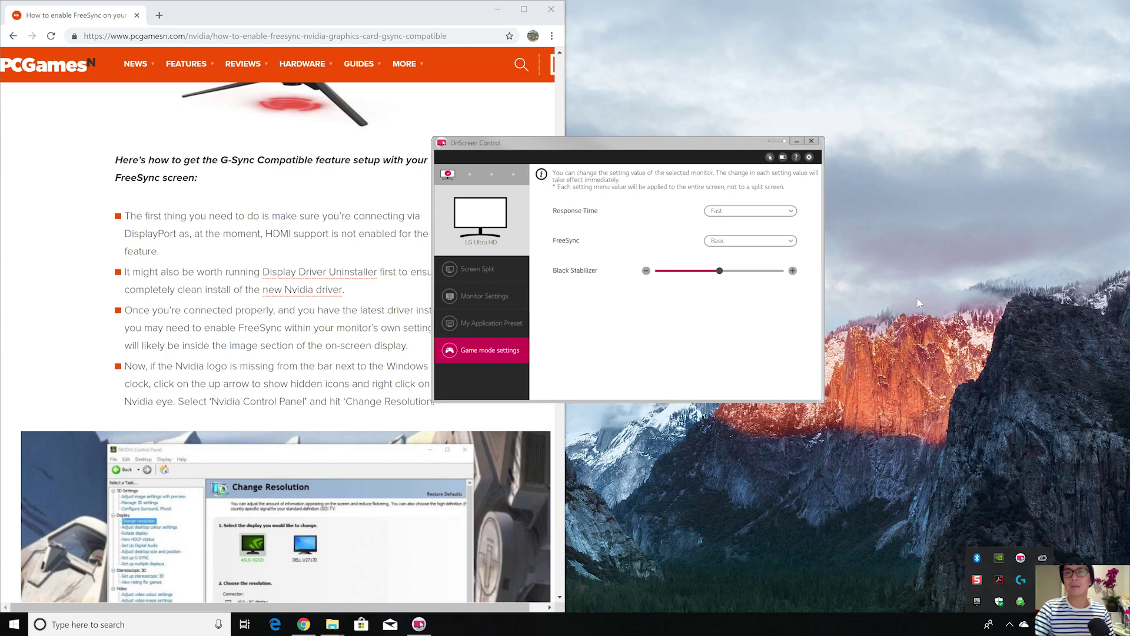
click(797, 141)
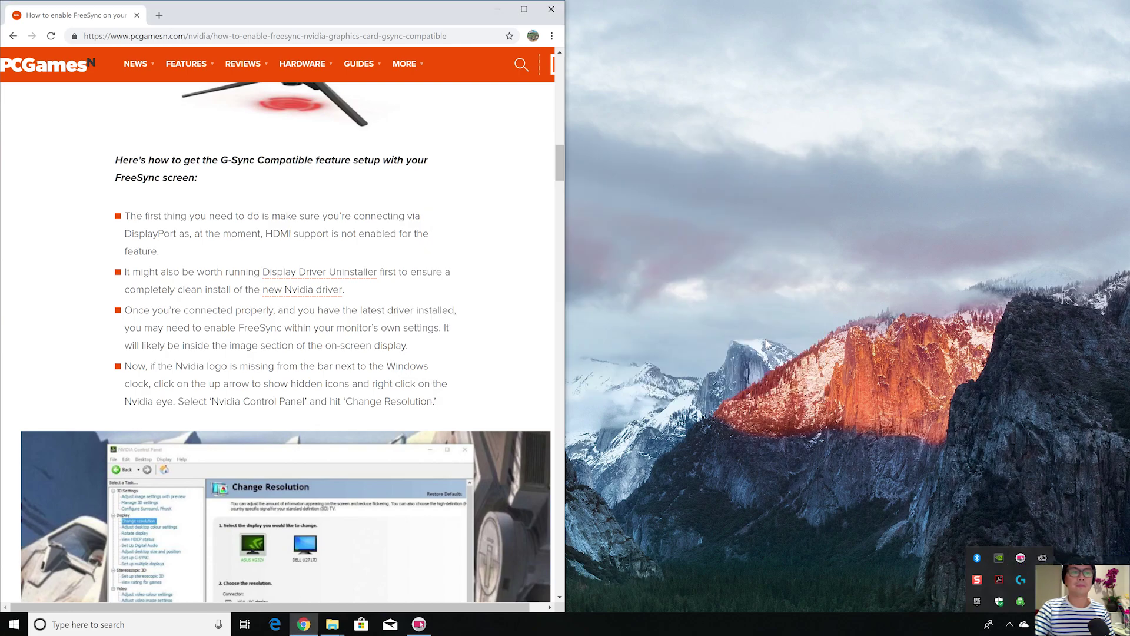
click(964, 493)
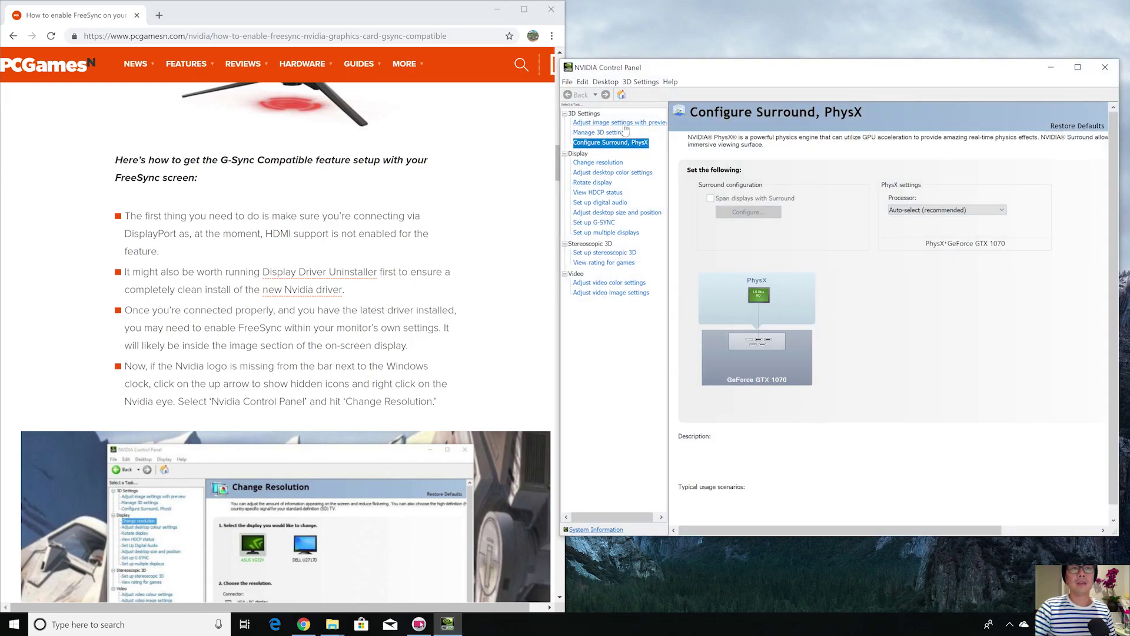
In the Change Resolution settings, choose the 60Hz refresh rate at 3840 × 2160 for the LG Ultra HD display.
click(605, 164)
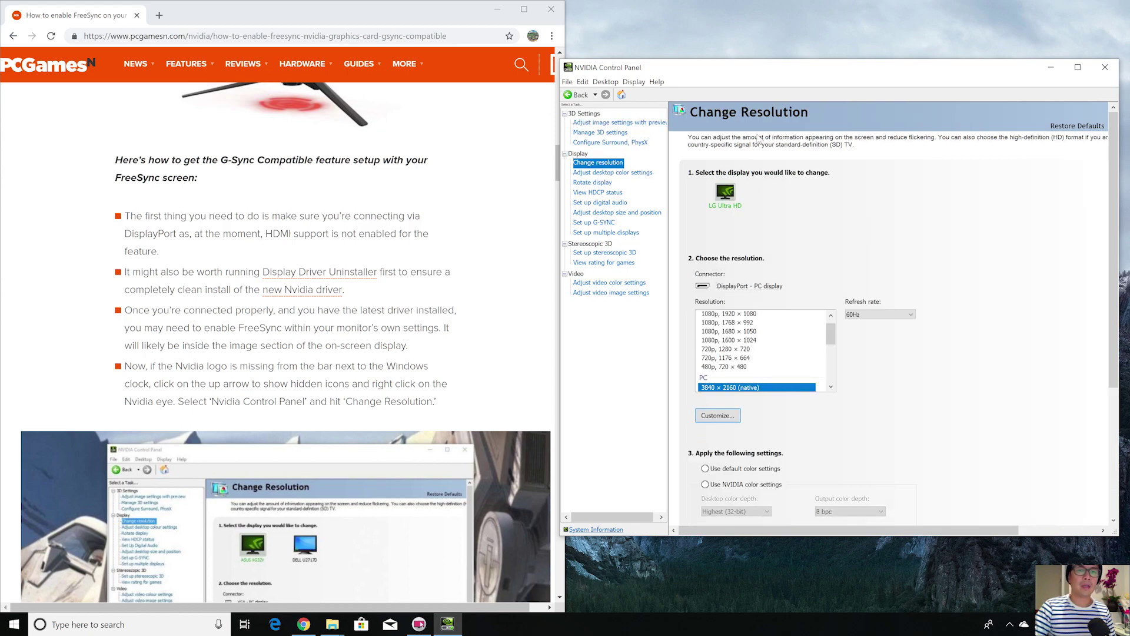
drag(771, 69, 769, 34)
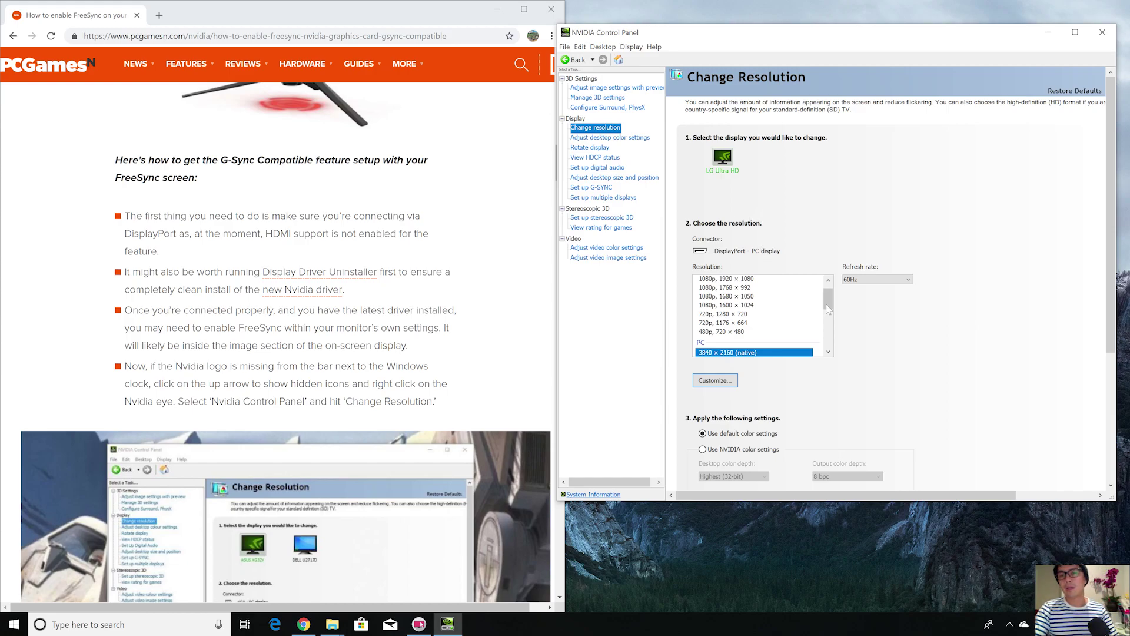
scroll(827, 307, up, 1)
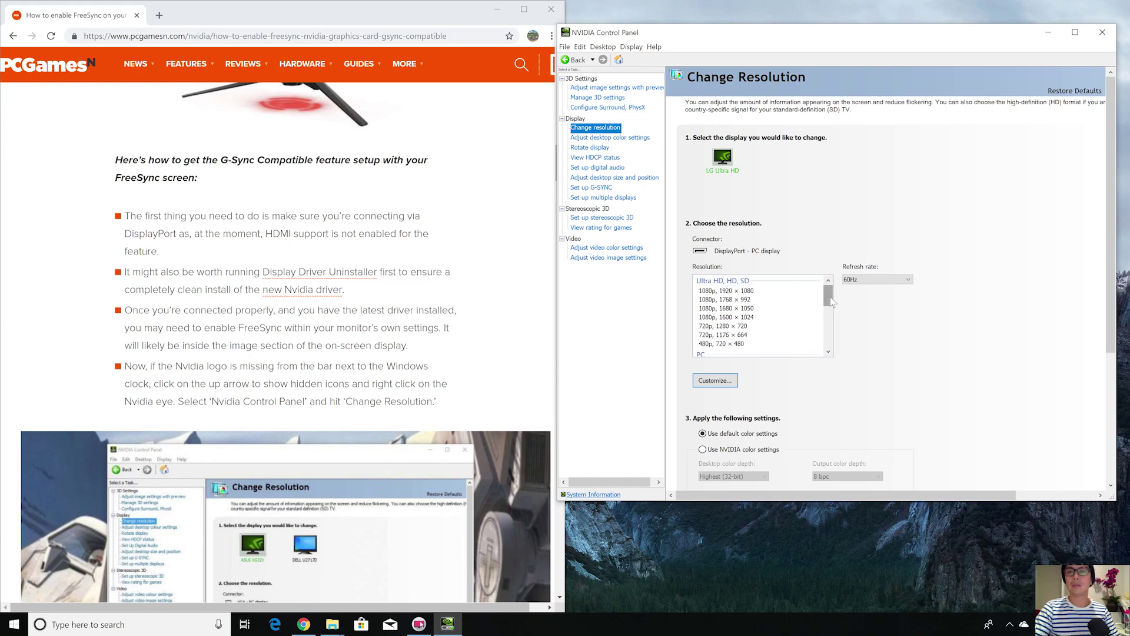
scroll(827, 302, down, 2)
click(866, 280)
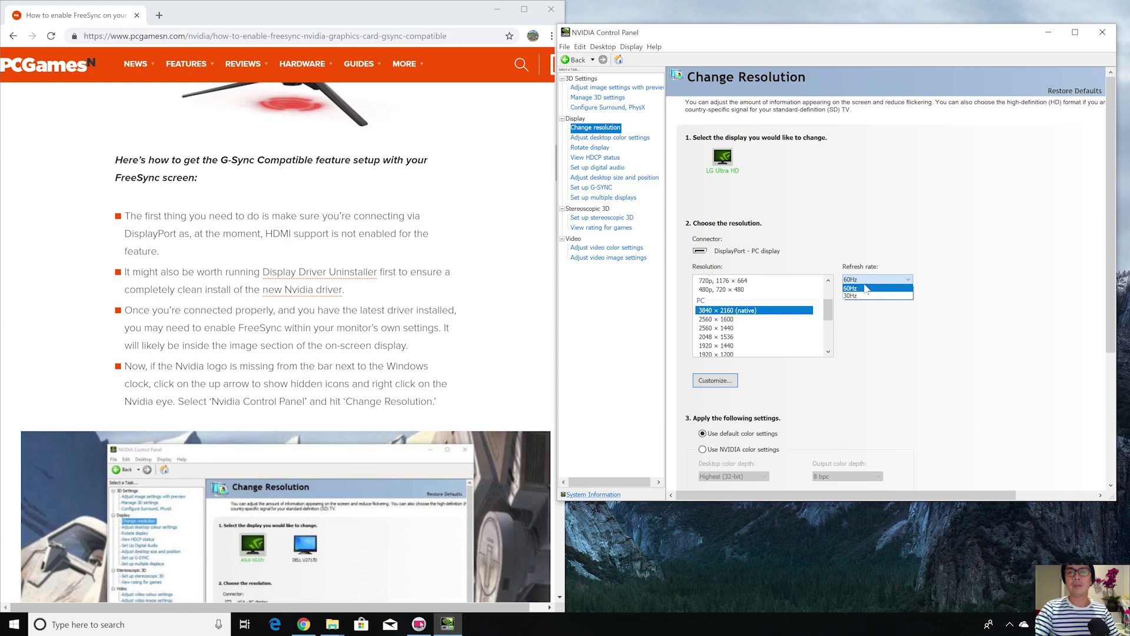
click(866, 288)
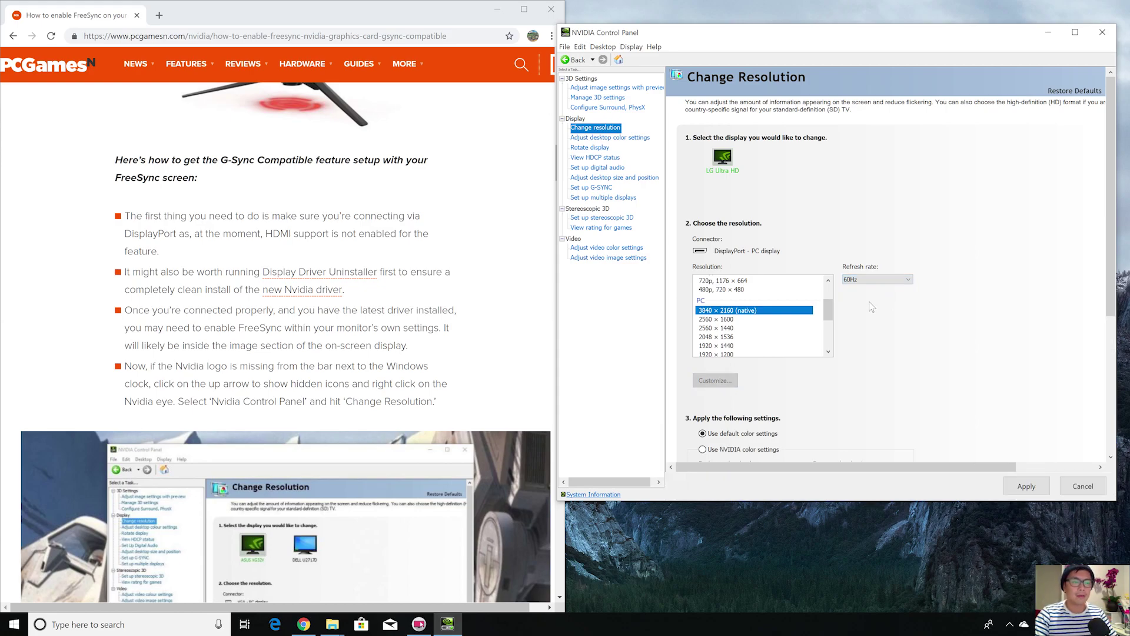
click(865, 279)
click(881, 315)
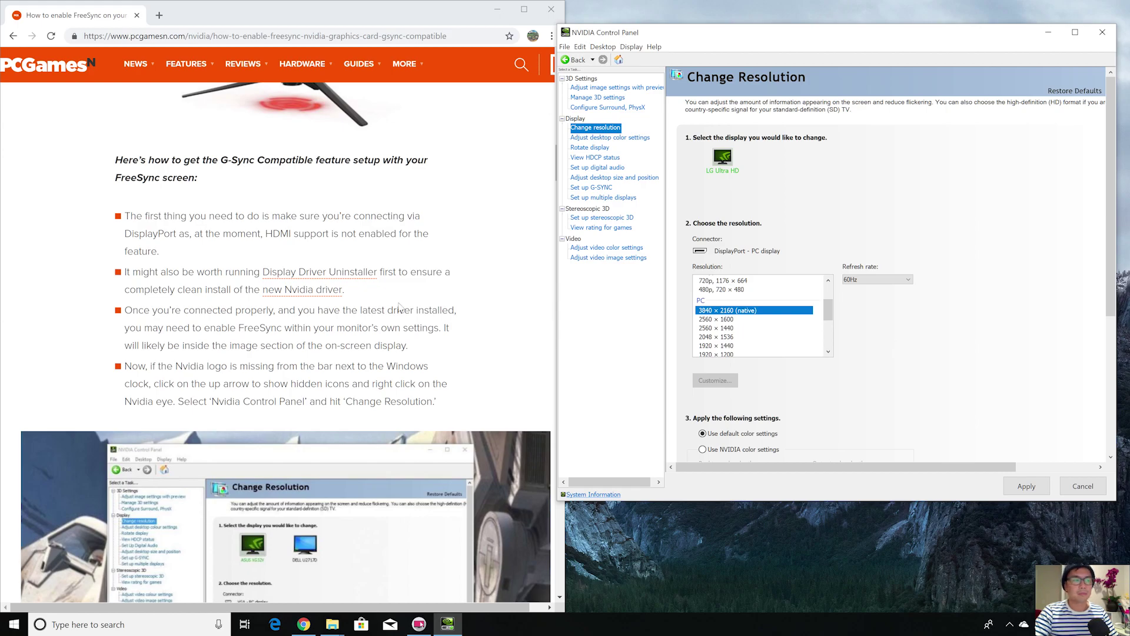
Read the article's instructions on selecting the highest available refresh rate and enabling G-Sync Compatible under Display.
scroll(368, 308, down, 4)
scroll(381, 306, down, 5)
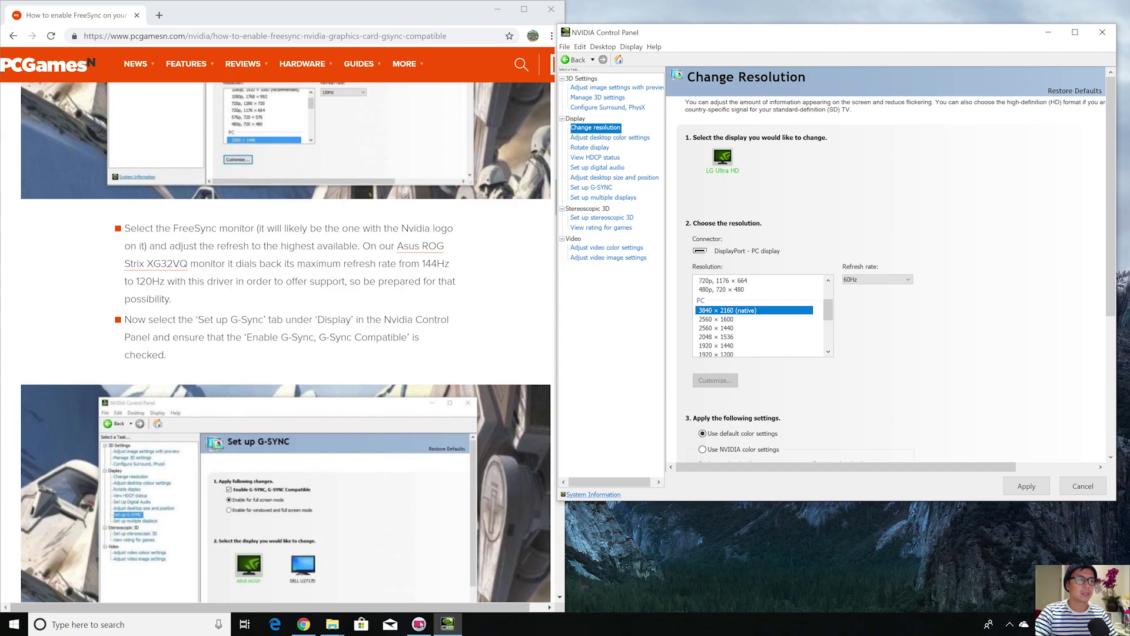
drag(212, 263, 445, 282)
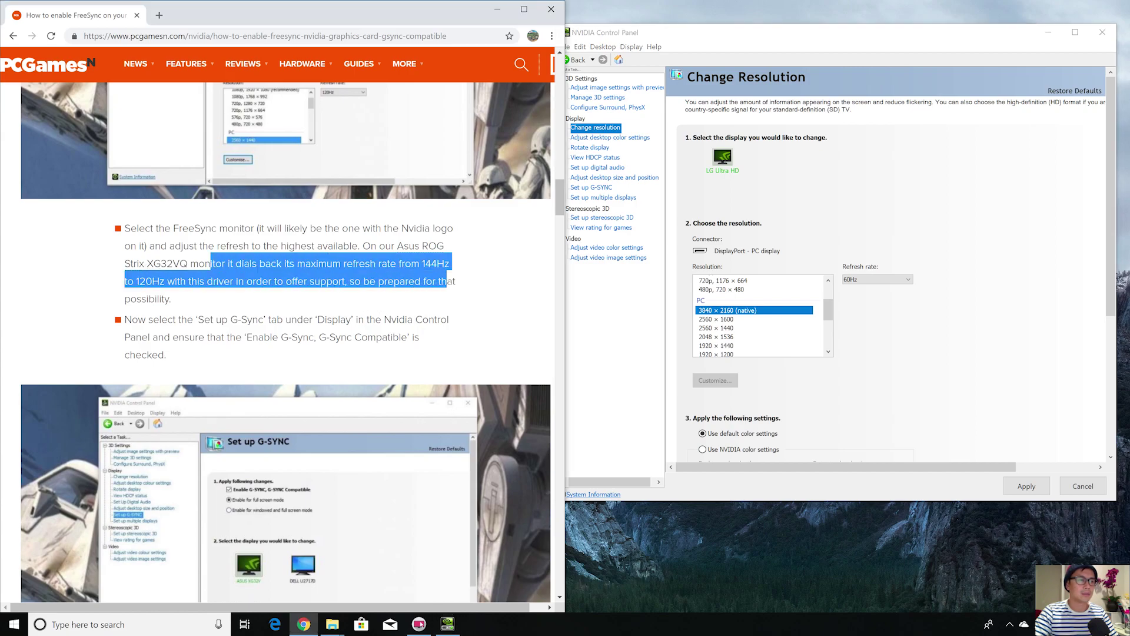
click(476, 305)
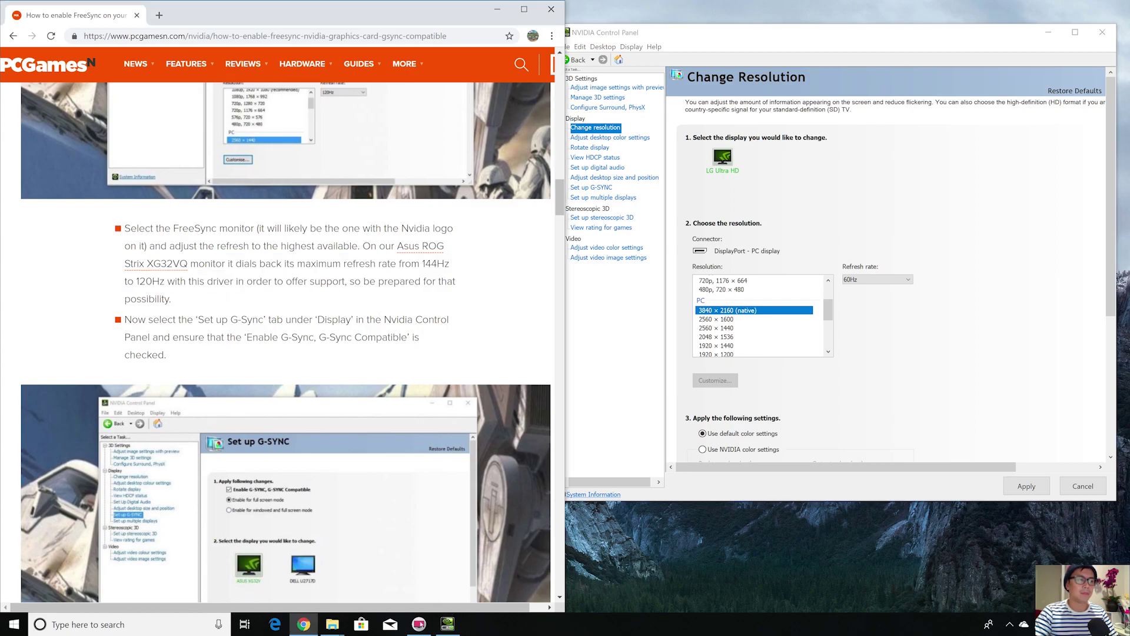
scroll(389, 349, up, 7)
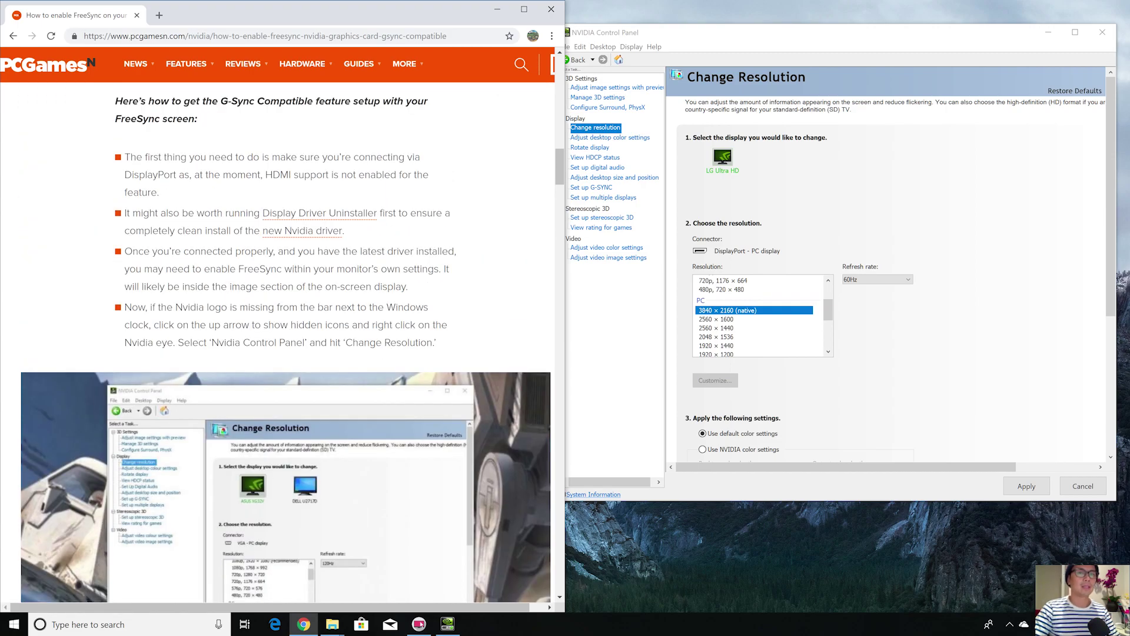
Open the G-SYNC setup page, applying the pending resolution changes when asked but declining to keep them.
scroll(795, 371, down, 3)
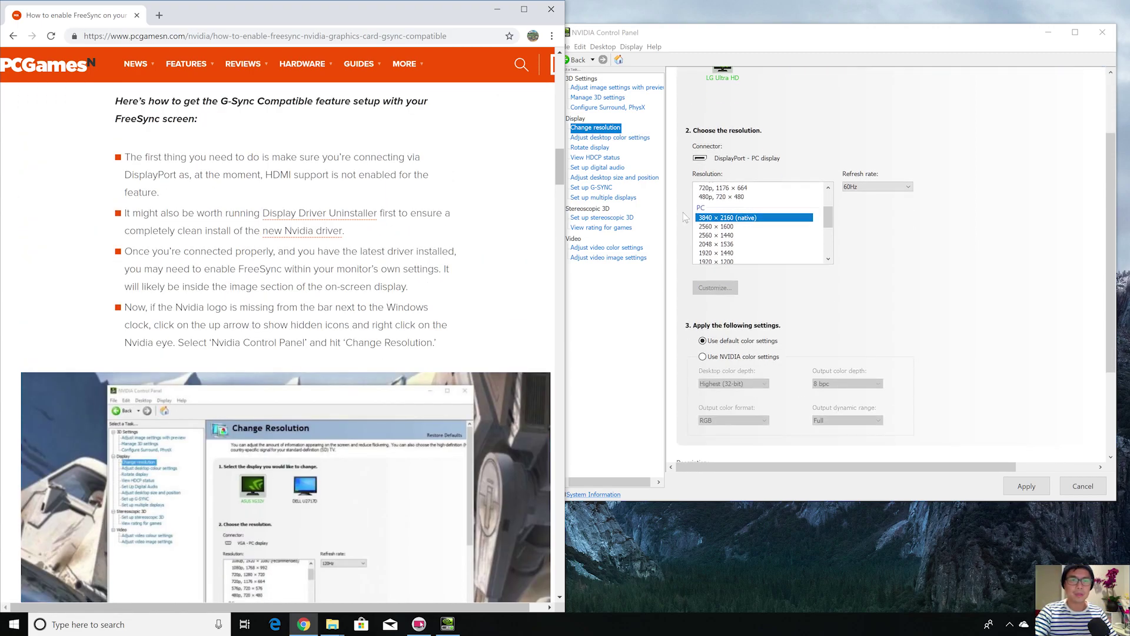
click(604, 188)
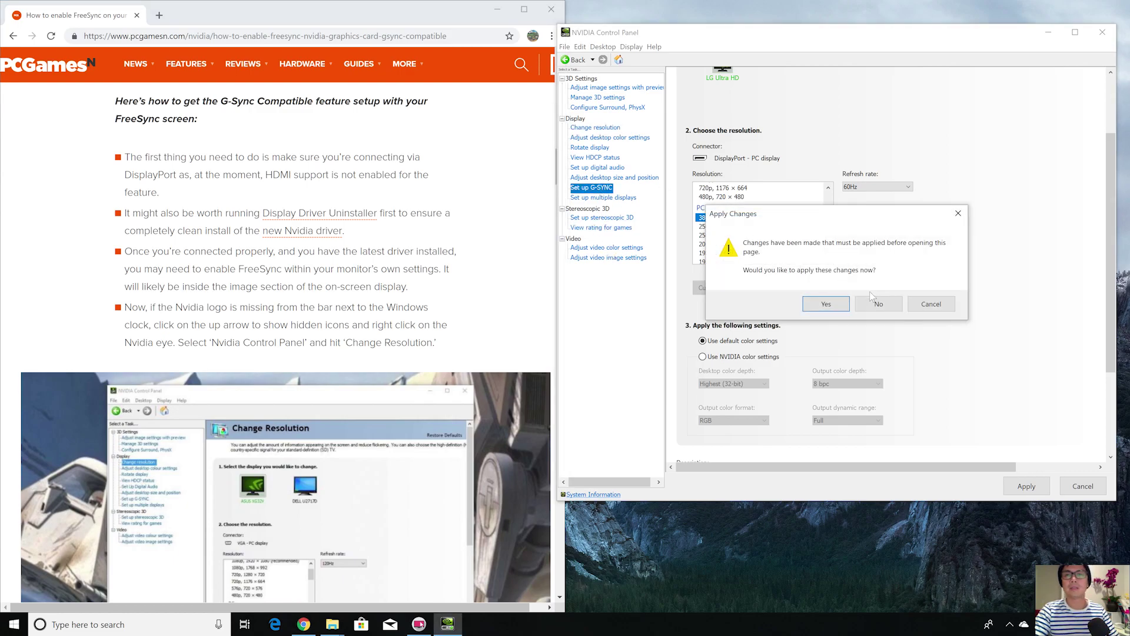
click(843, 306)
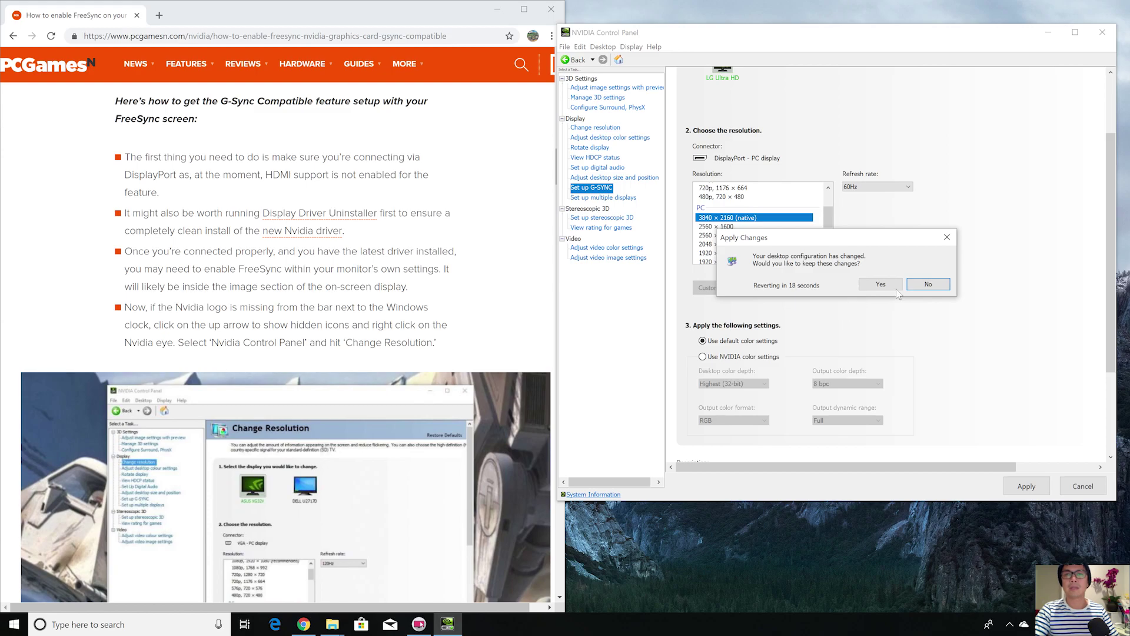
click(920, 287)
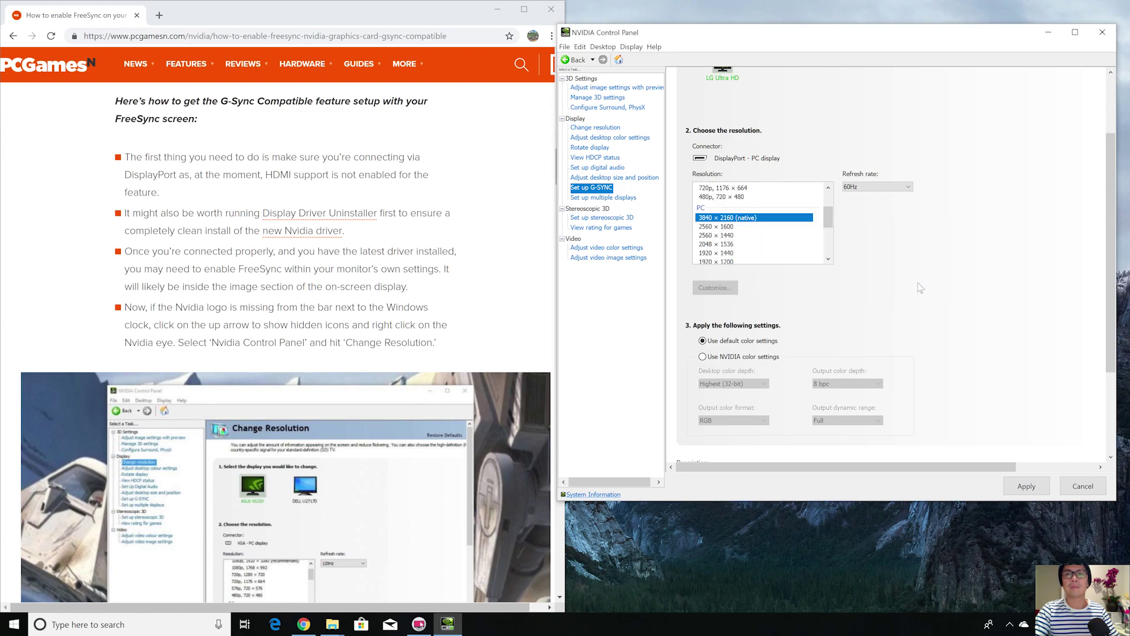
click(604, 187)
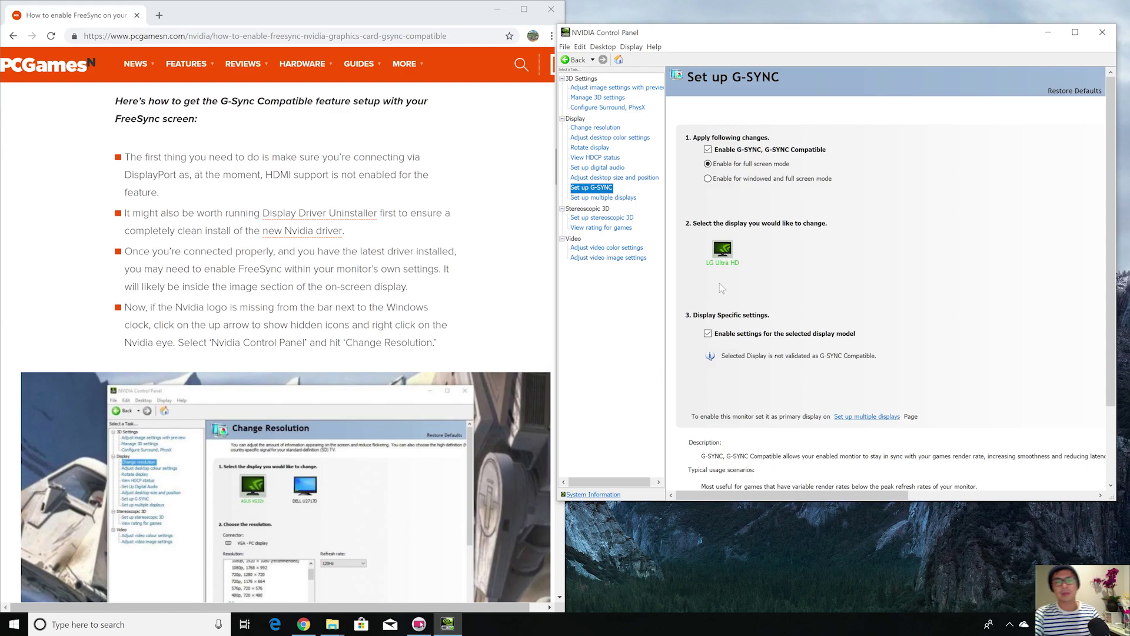
Enable the G-SYNC settings for the selected LG Ultra HD display model and apply them.
click(708, 334)
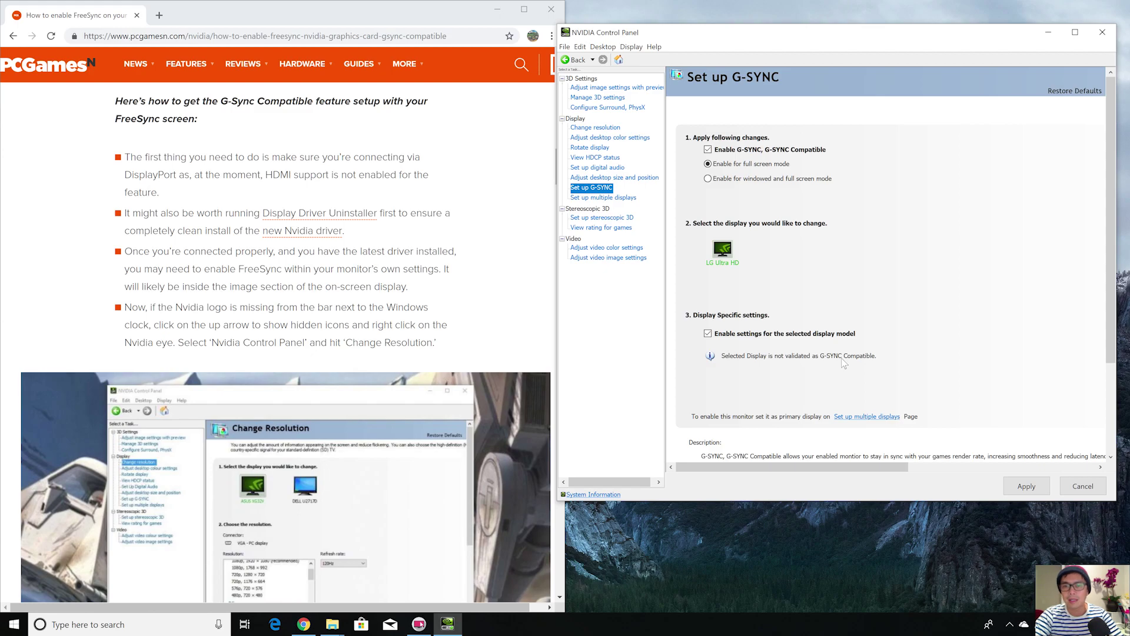
scroll(845, 363, down, 1)
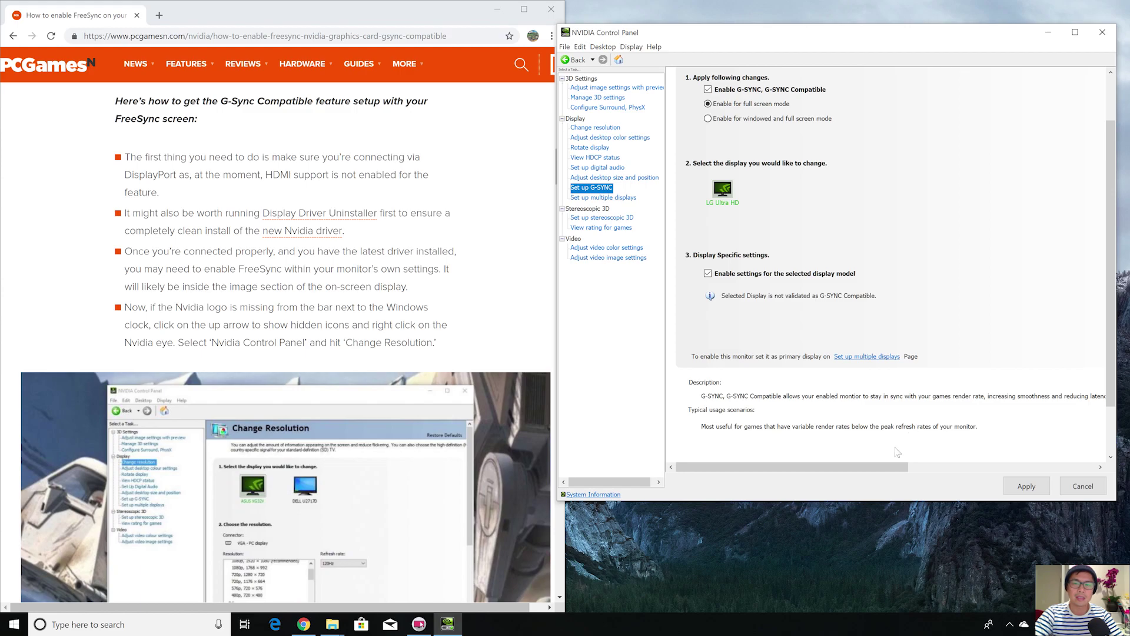
mouse_move(878, 467)
mouse_down()
mouse_move(901, 469)
mouse_move(881, 469)
mouse_up()
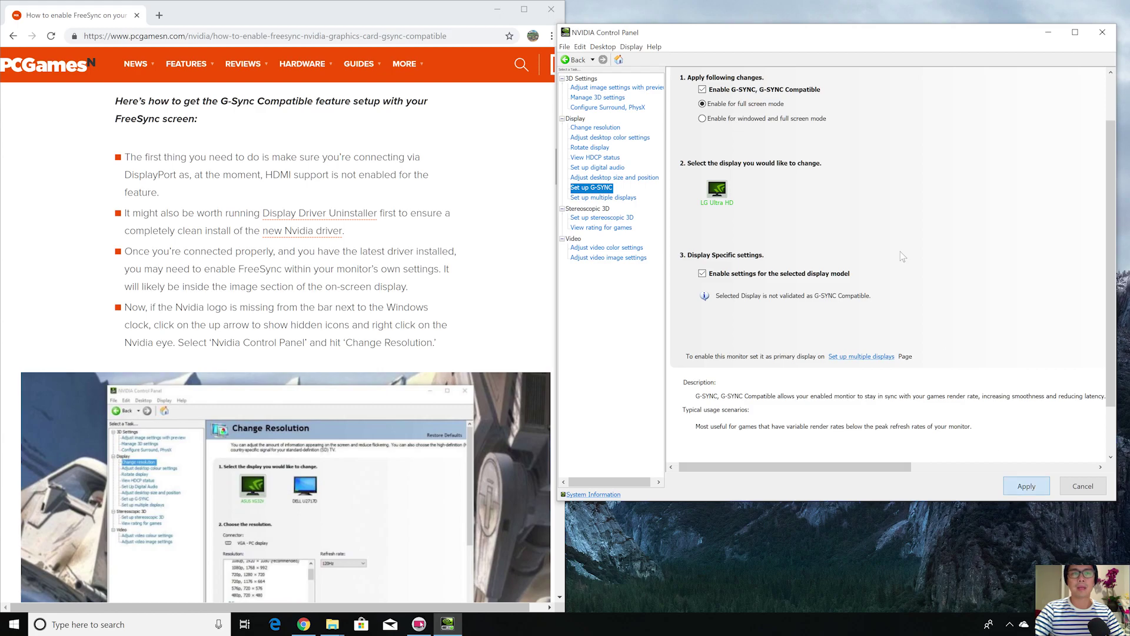
Find and highlight the article's passage about how many monitors Nvidia has validated for G-Sync Compatible.
scroll(286, 341, down, 8)
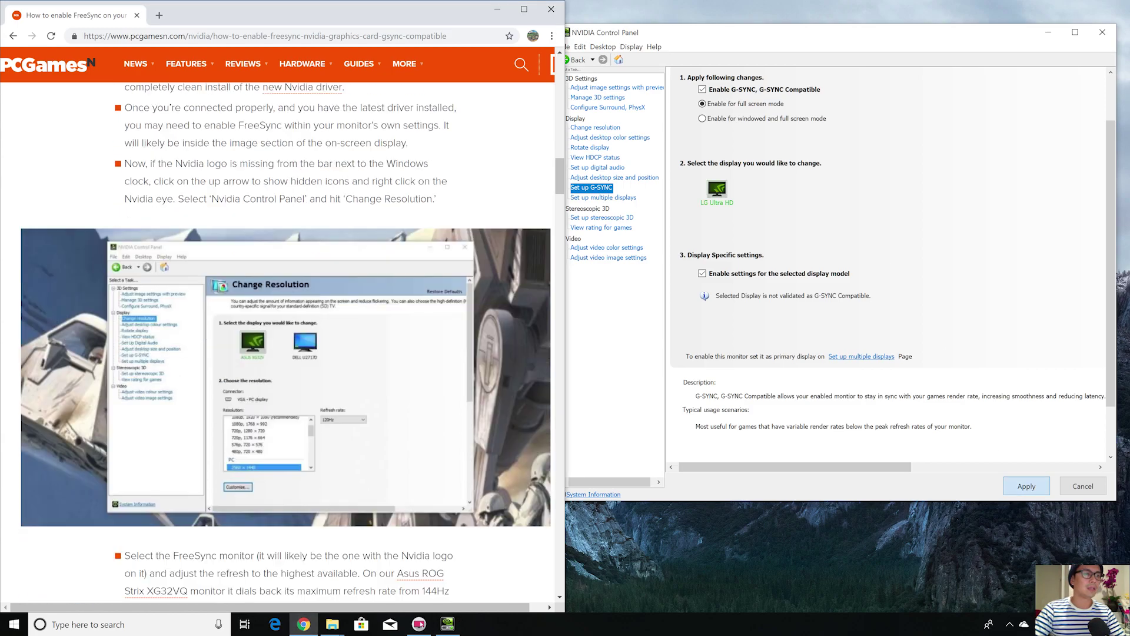
scroll(247, 323, up, 10)
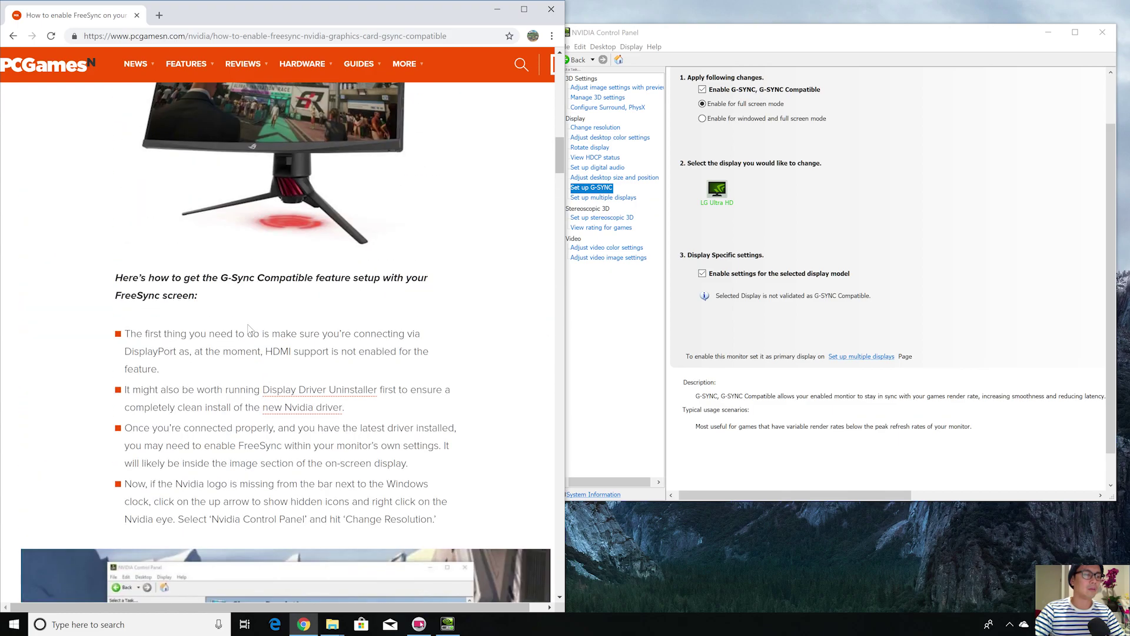
scroll(246, 322, up, 8)
drag(258, 346, 369, 379)
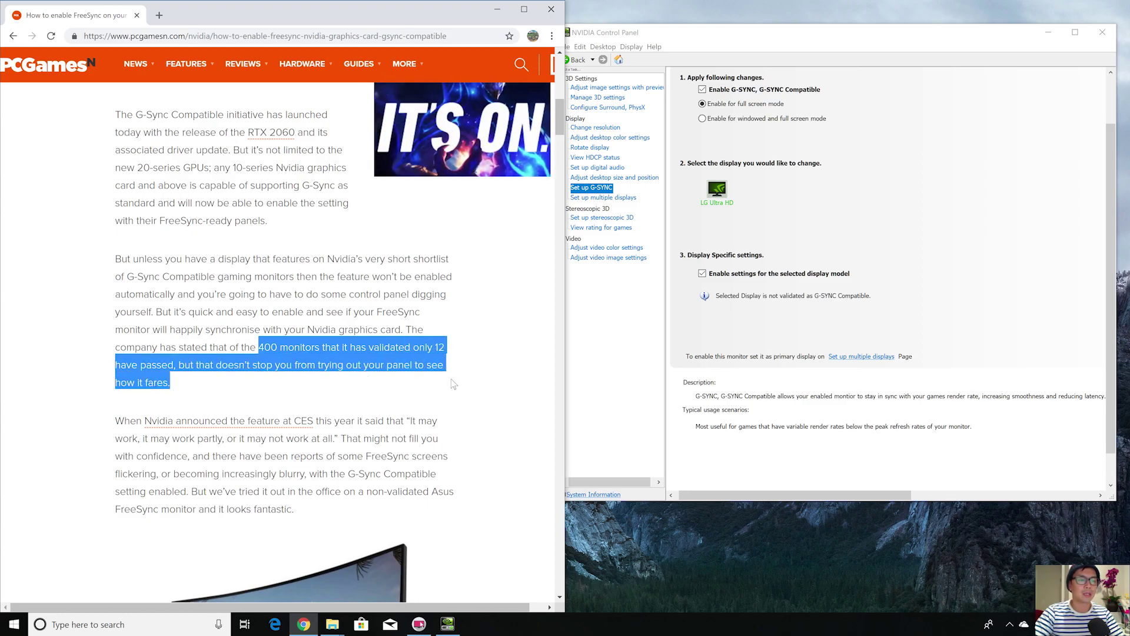
Review the article's G-Sync Compatible setup instructions again, down to the G-SYNC setup illustration.
scroll(427, 383, down, 2)
scroll(453, 383, down, 12)
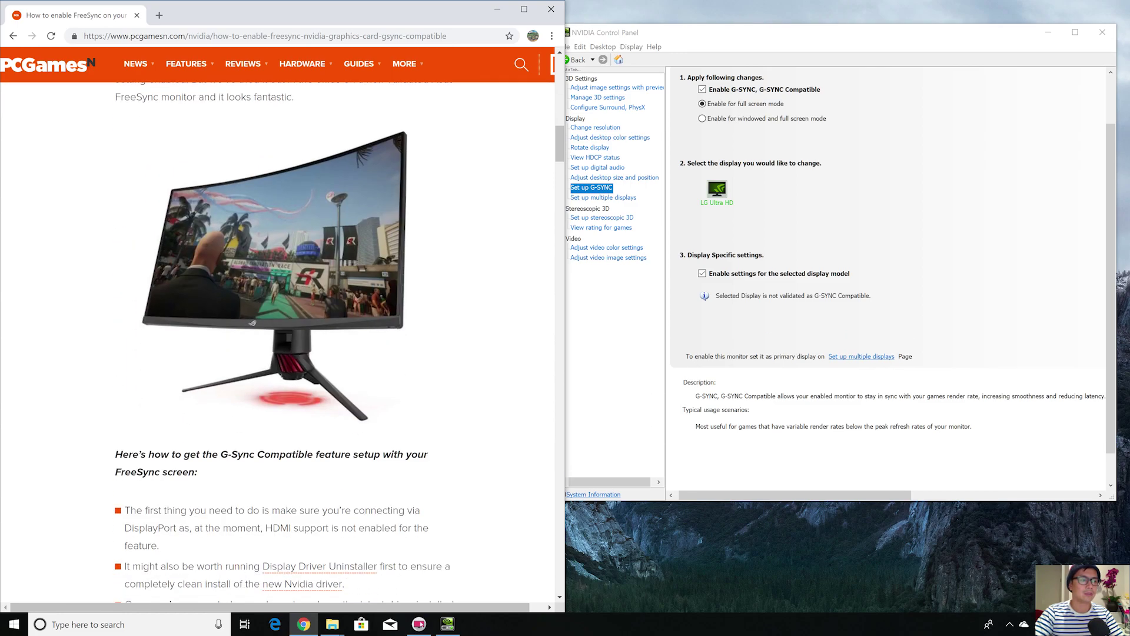
scroll(452, 384, up, 2)
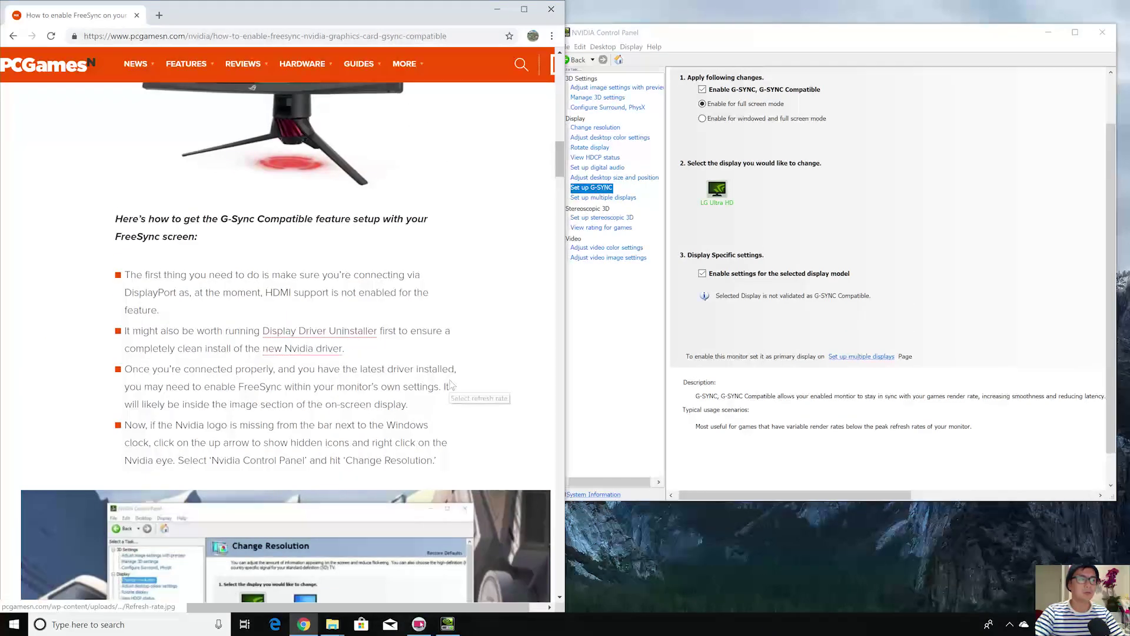
scroll(504, 336, down, 1)
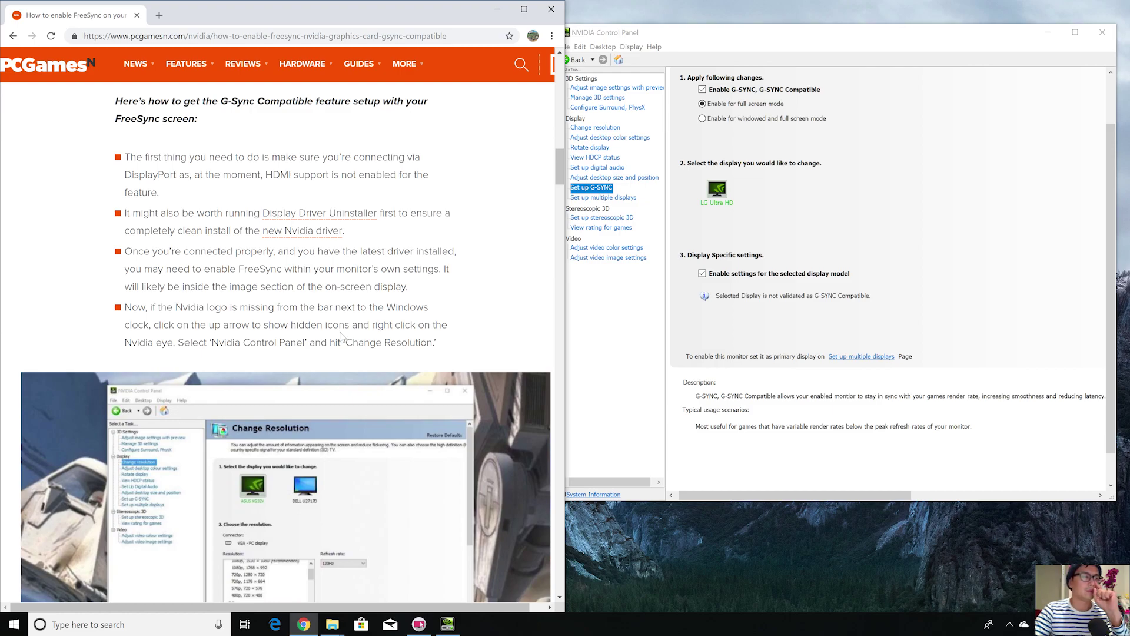
scroll(345, 350, down, 10)
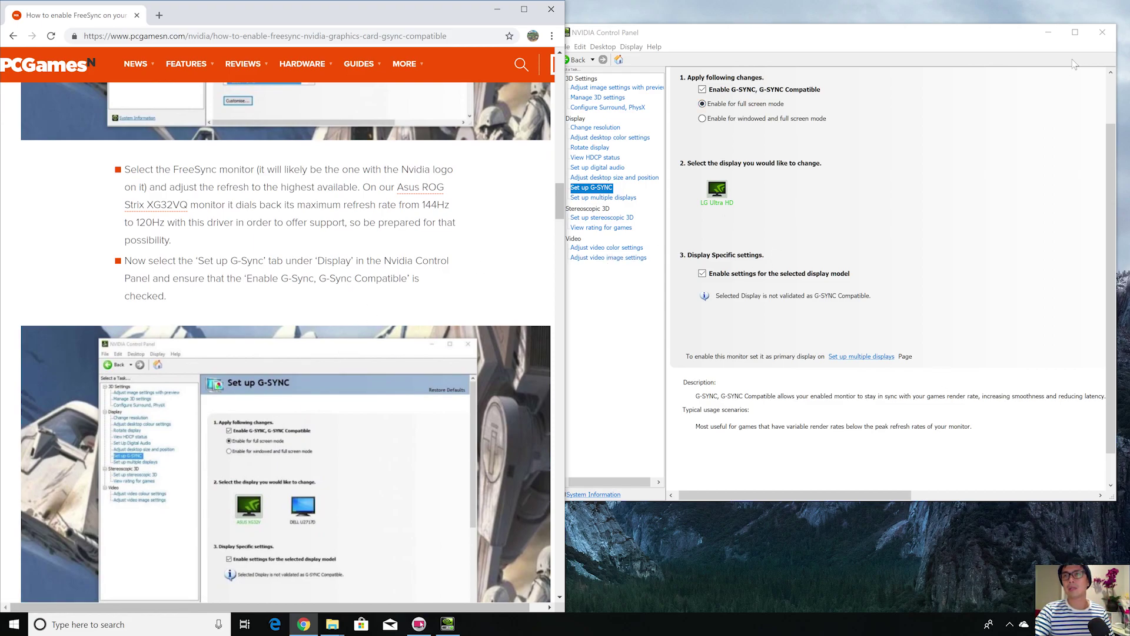
click(1112, 42)
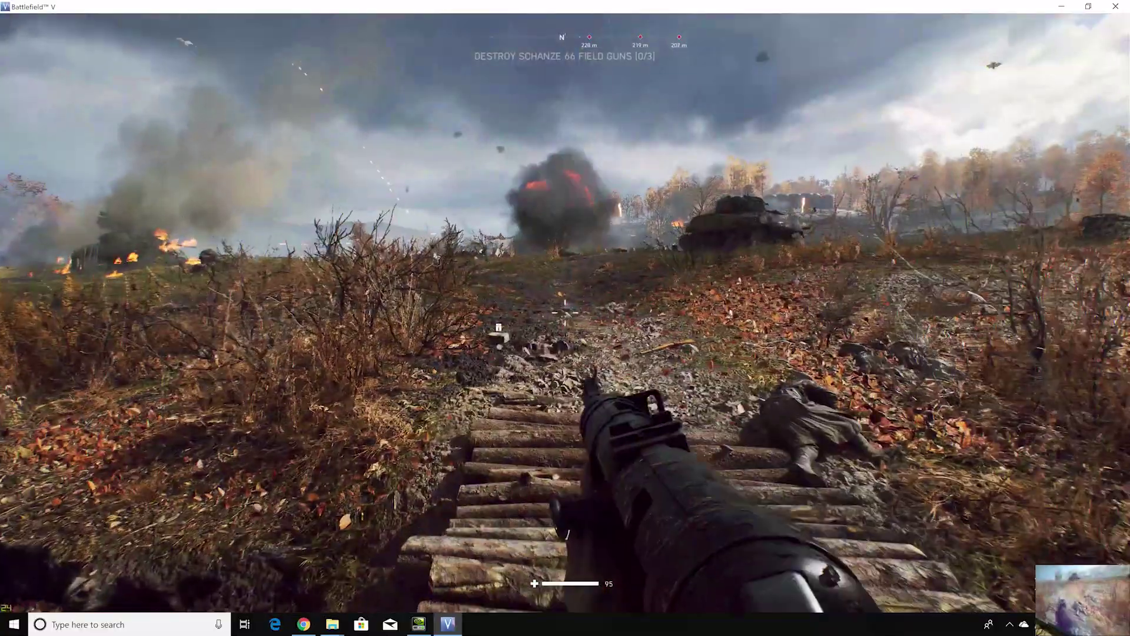
key(w)
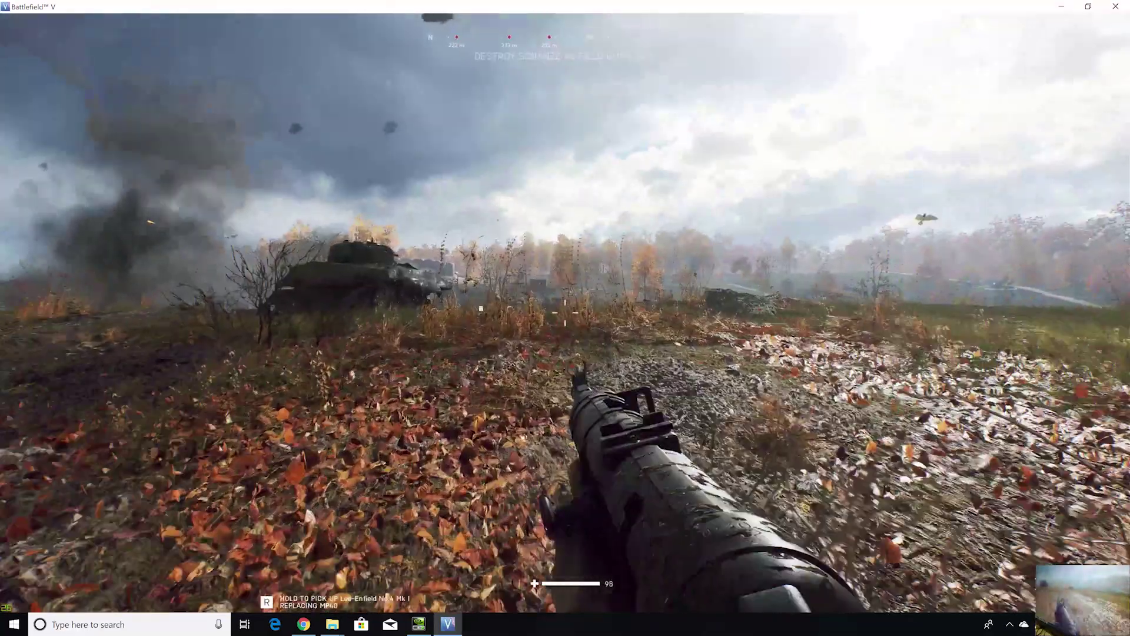
key(w)
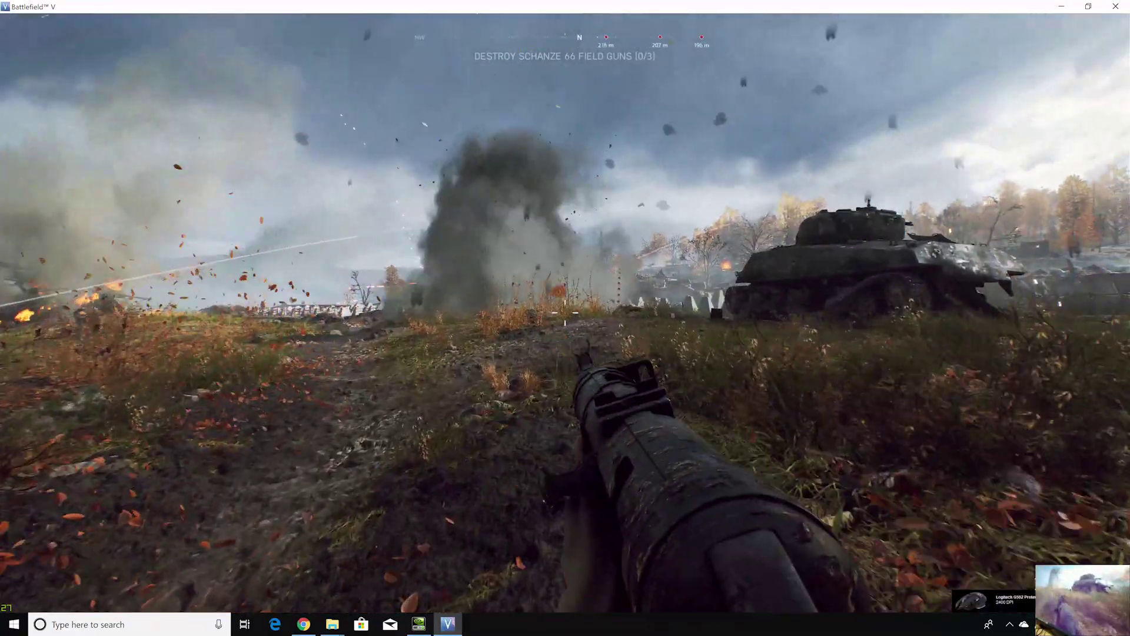
key(w)
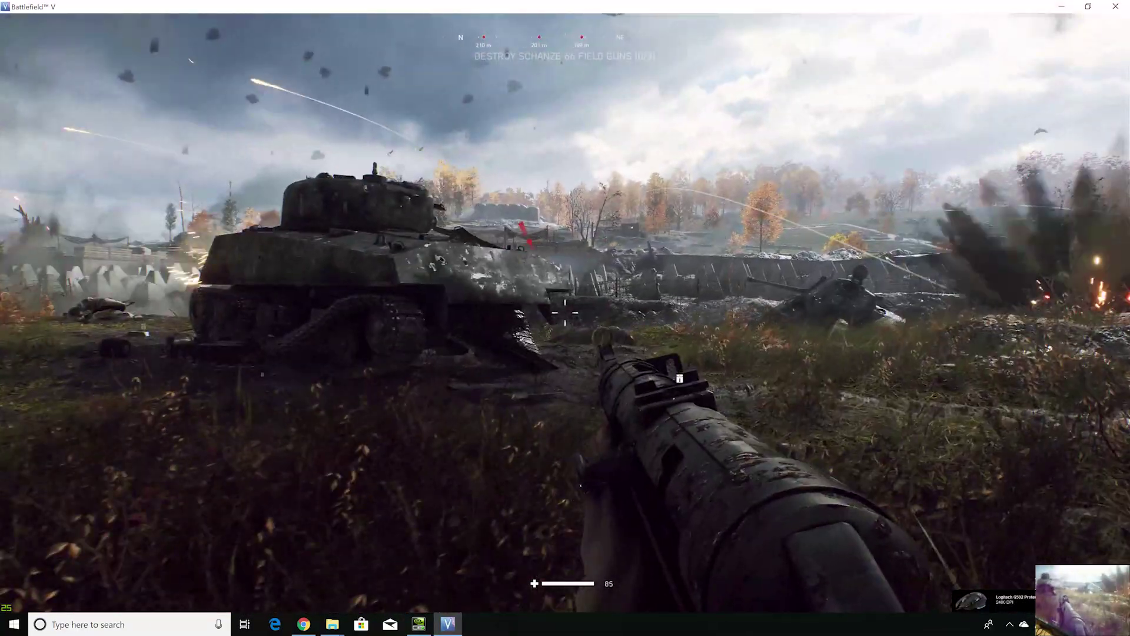
key(w)
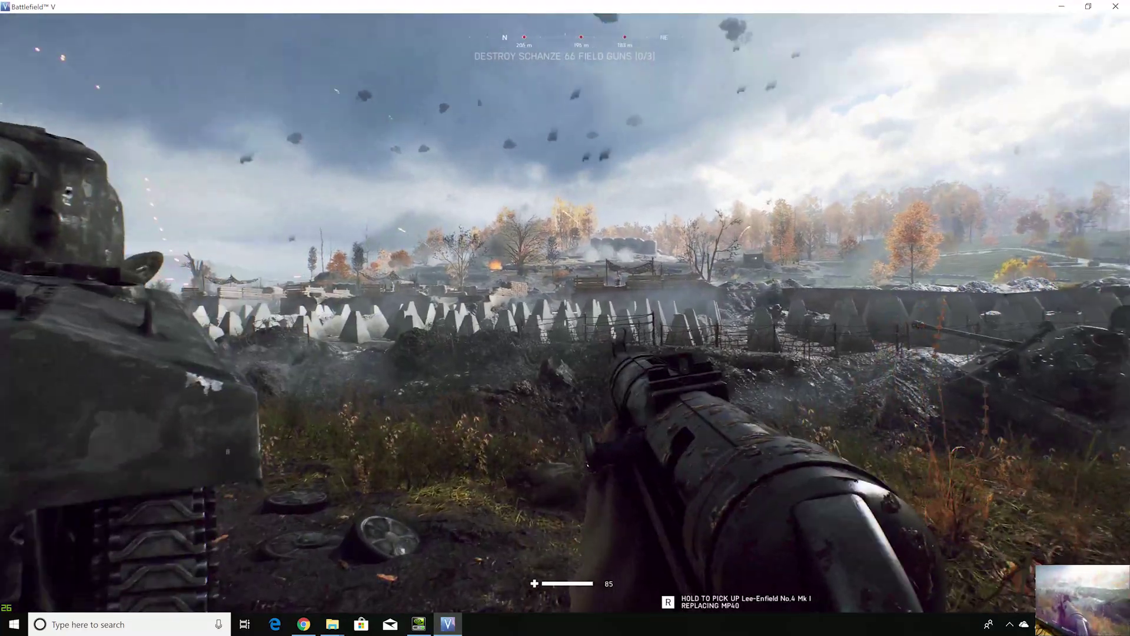
key(w)
right_click(565, 318)
click(565, 318)
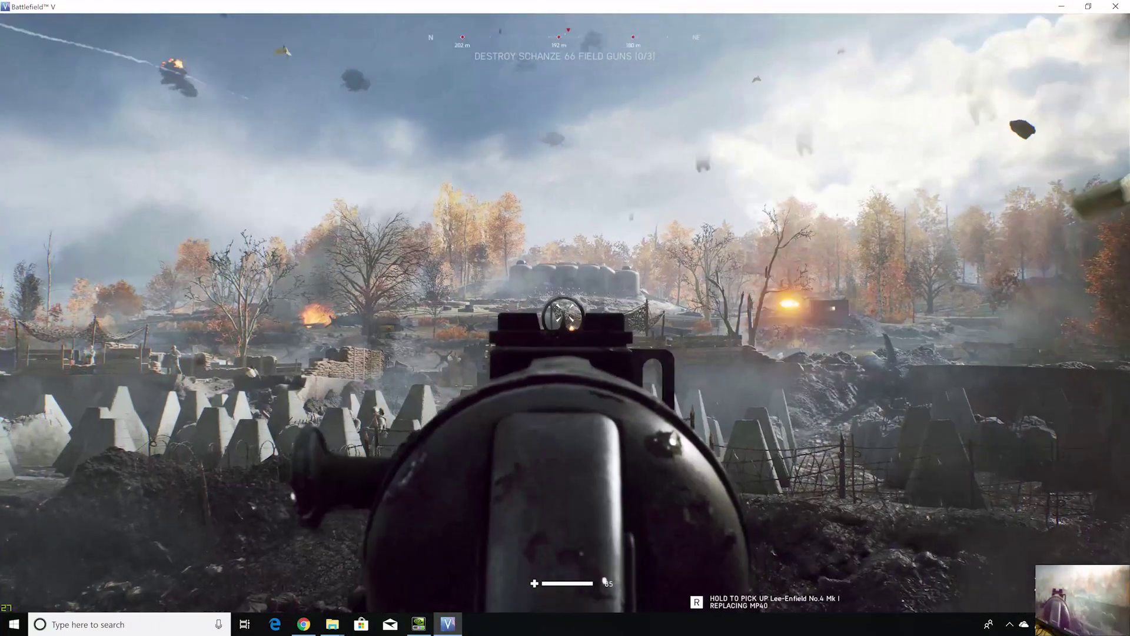
key(w)
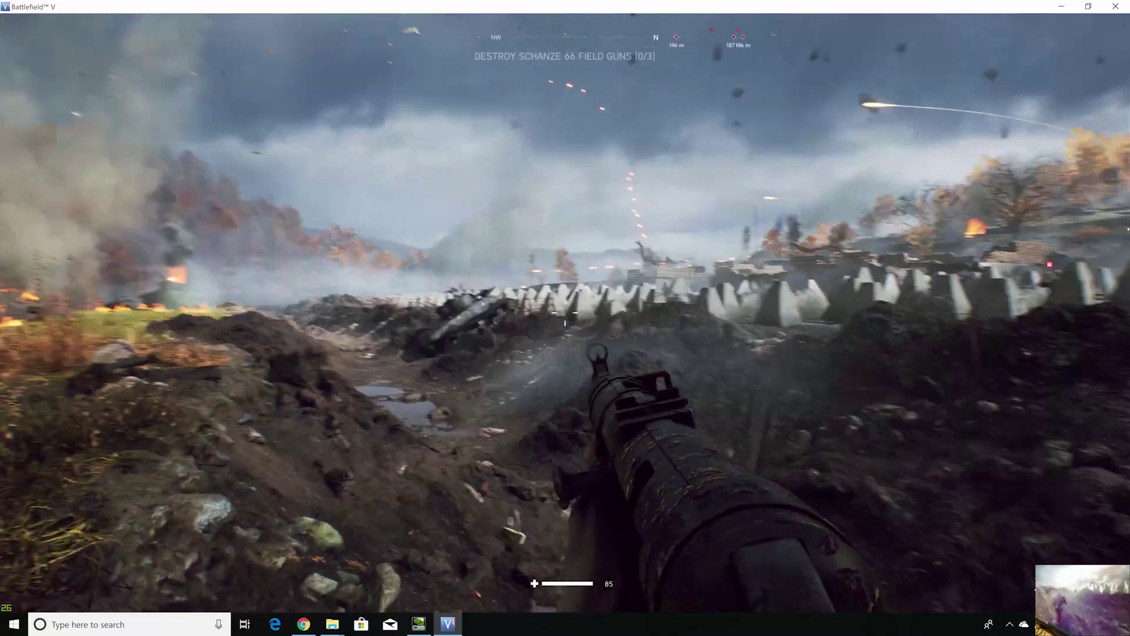